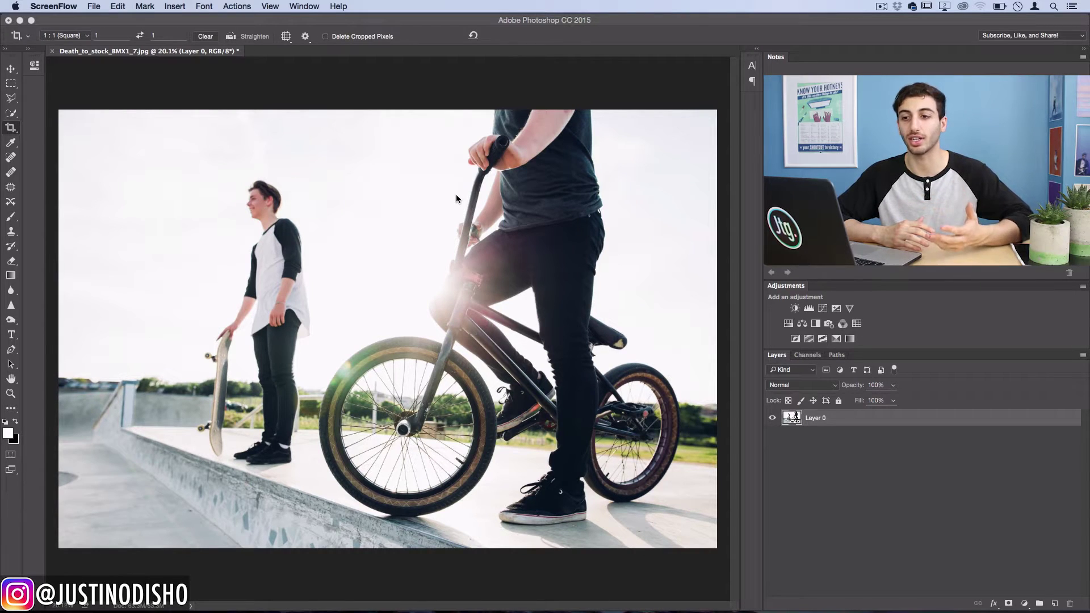
Try a square crop and a new blank document, then abandon both and keep the full photo
click(170, 97)
drag(171, 109, 388, 329)
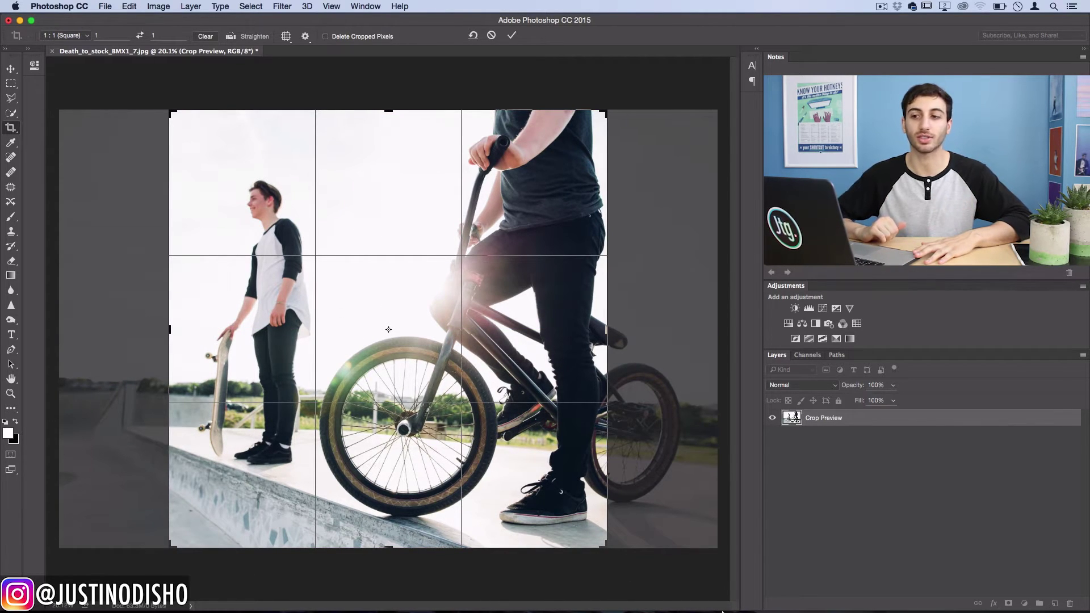
right_click(424, 319)
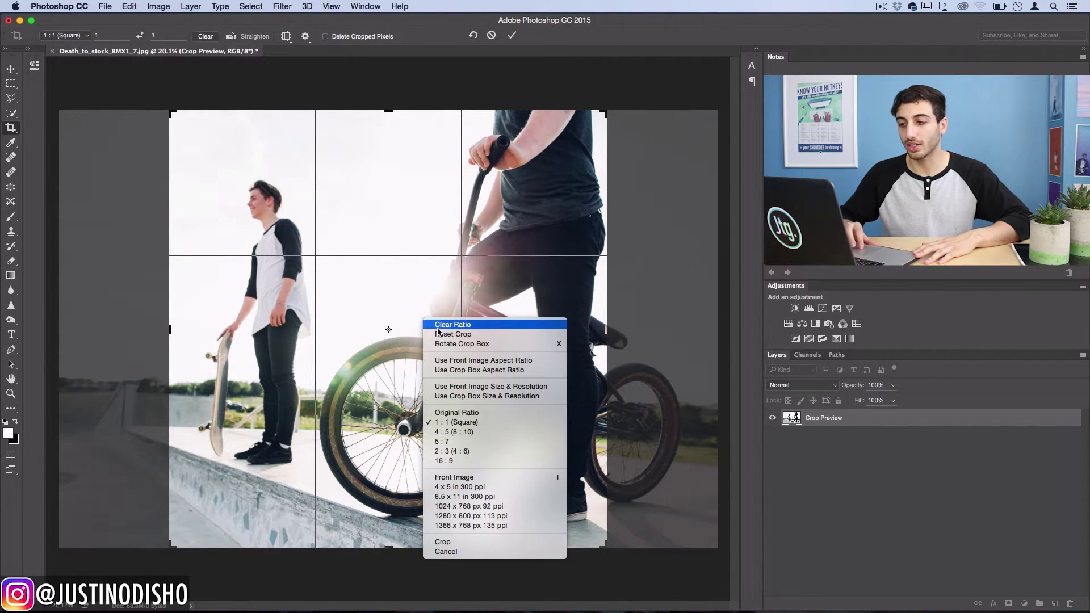
click(437, 327)
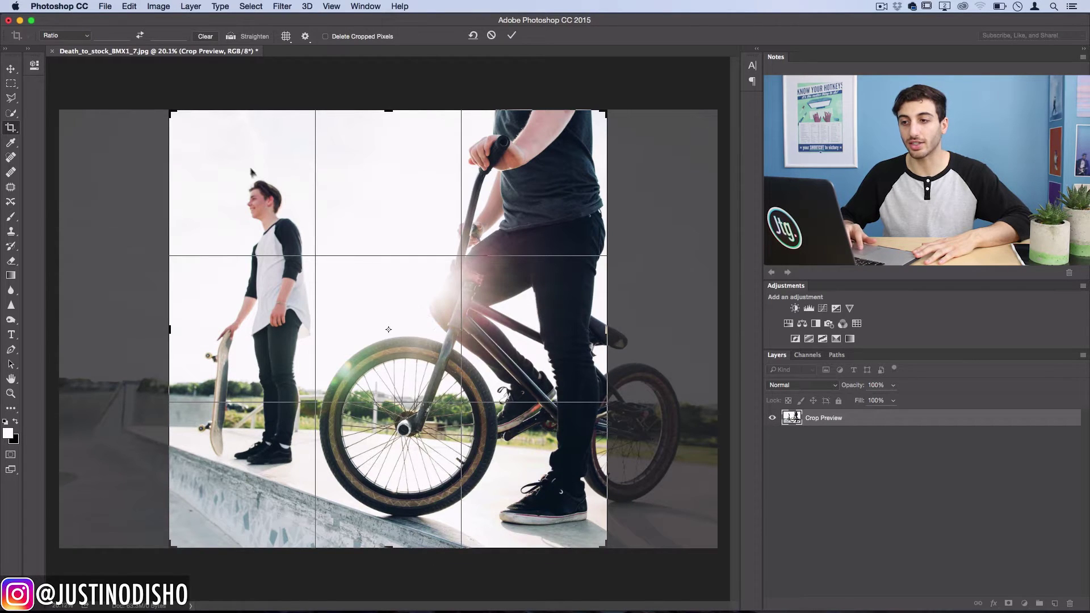
right_click(200, 131)
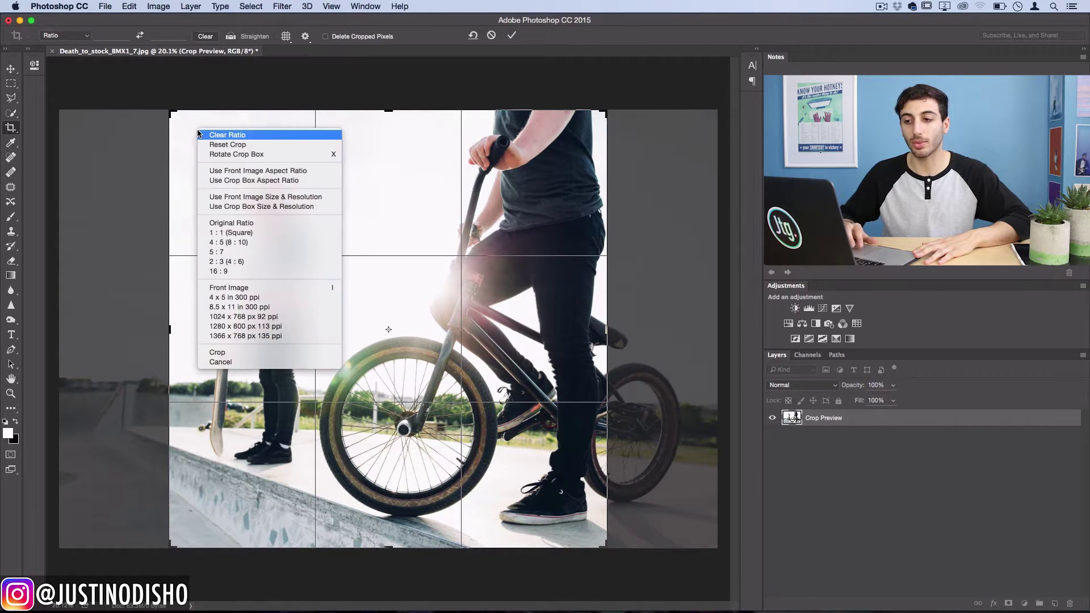
click(218, 353)
click(113, 6)
click(117, 20)
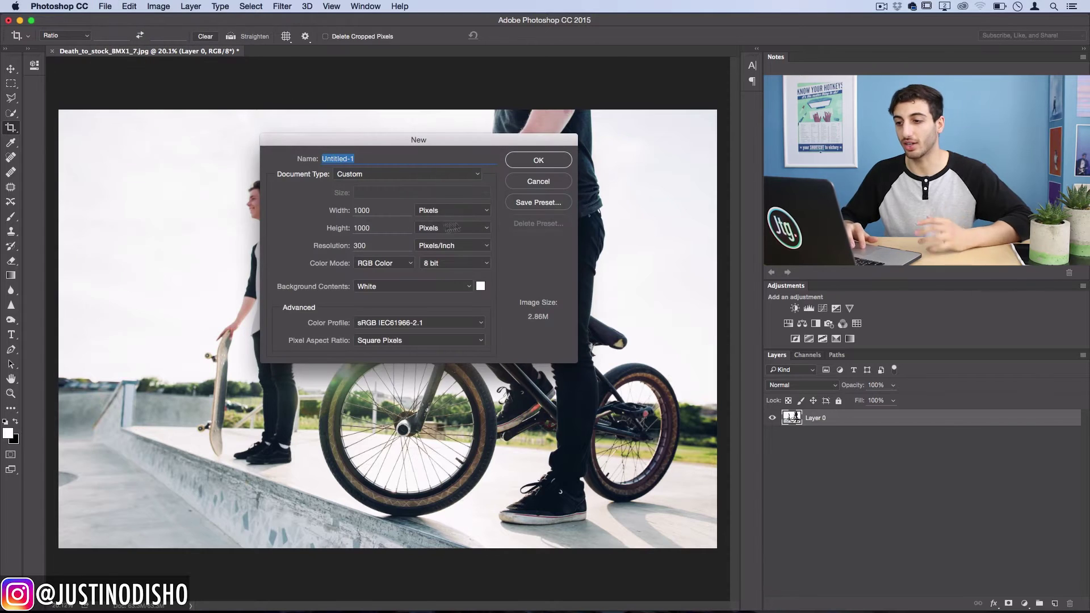
click(537, 185)
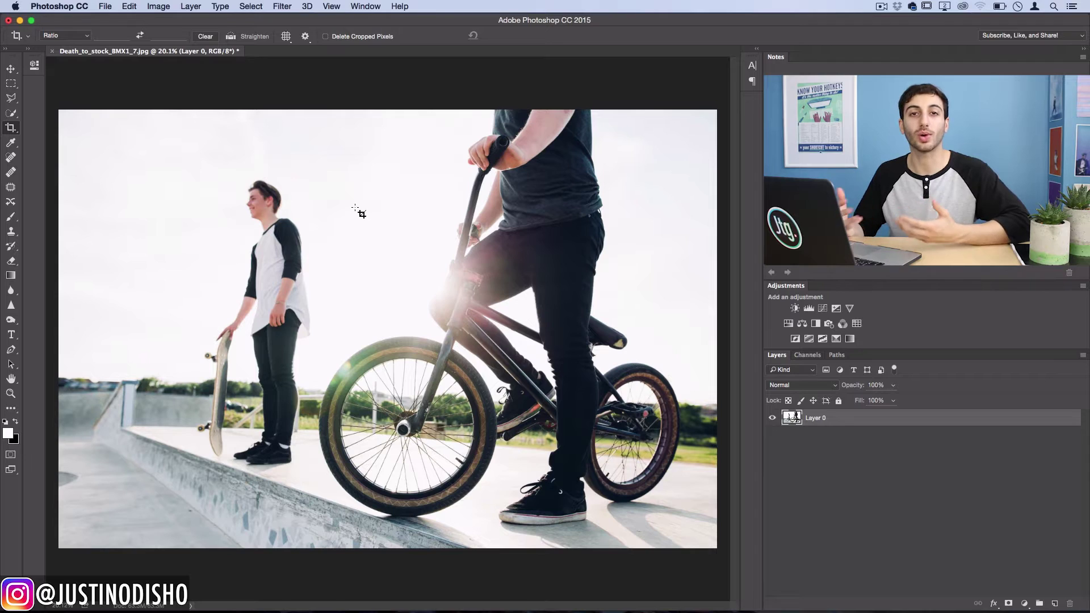
Add a Gradient Map 1 adjustment layer with Reverse checked
click(193, 6)
mouse_move(239, 149)
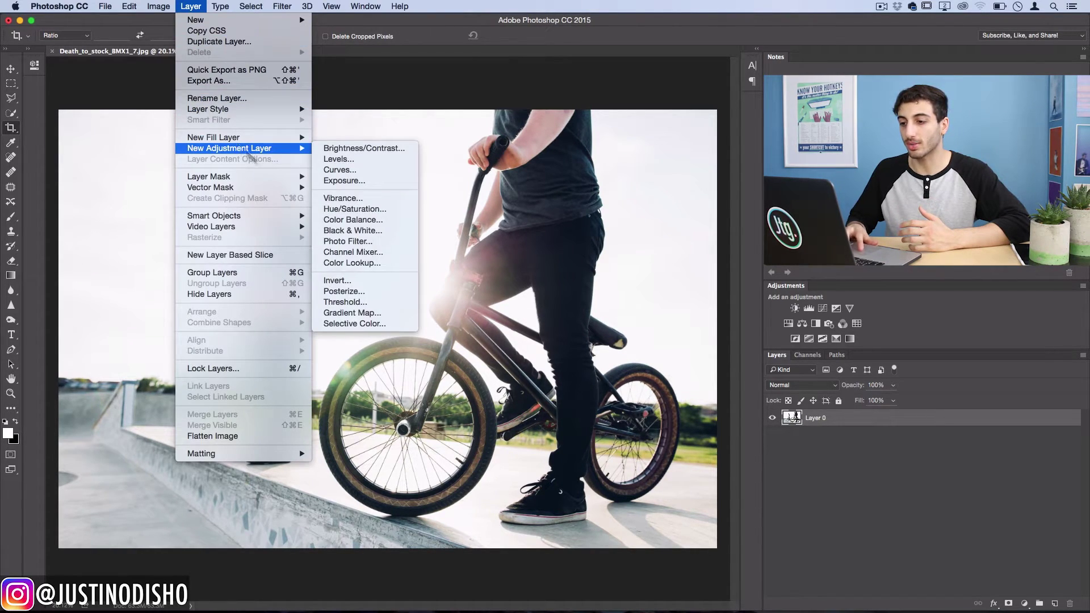
click(361, 320)
click(503, 223)
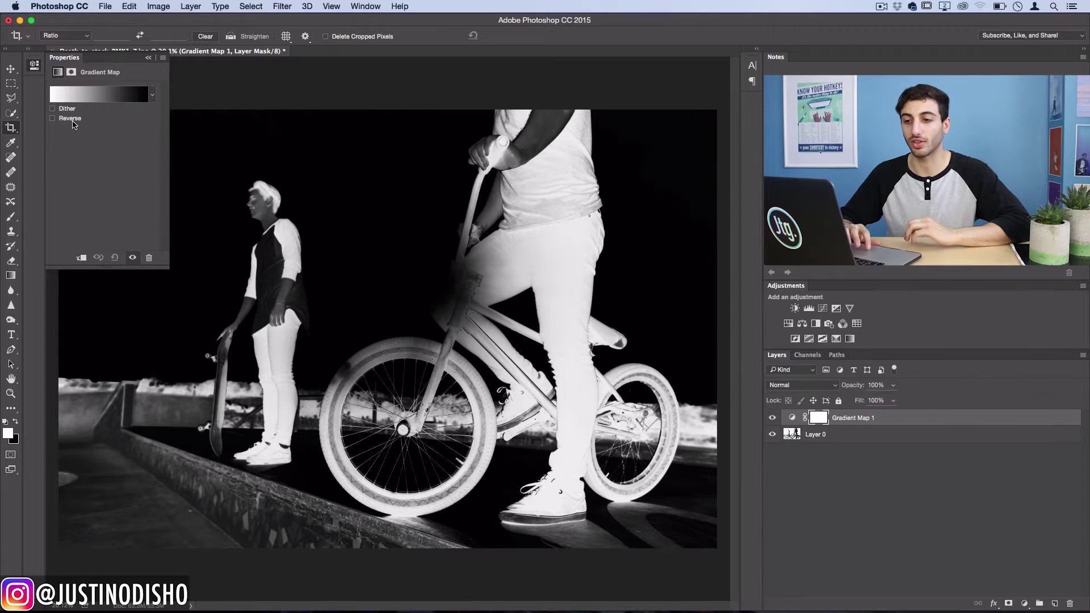
click(72, 122)
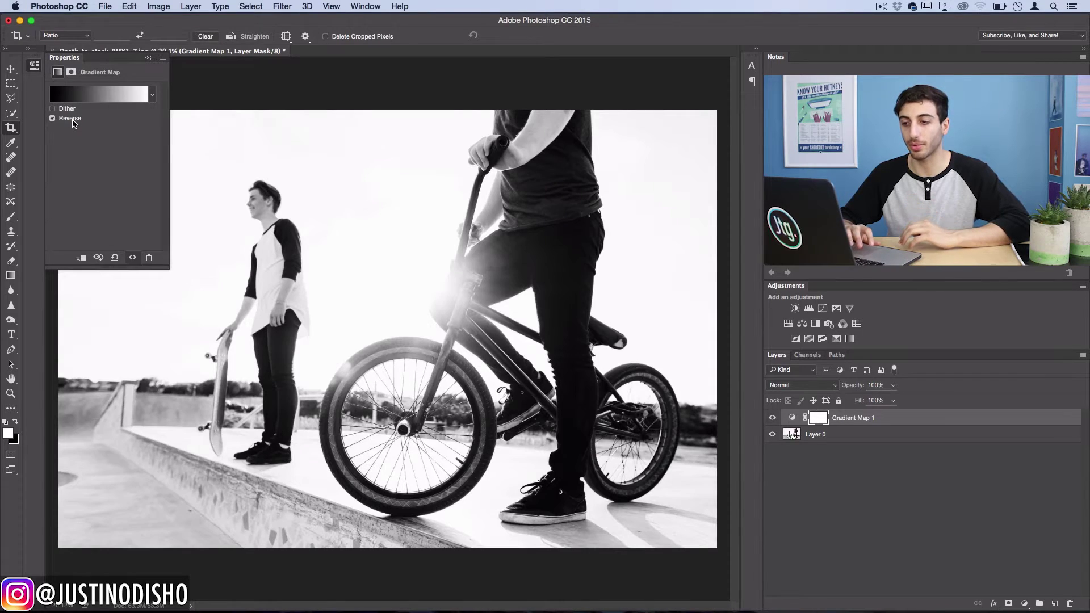
Set the gradient stops to bright red ff4646 and dark red 630000
click(95, 96)
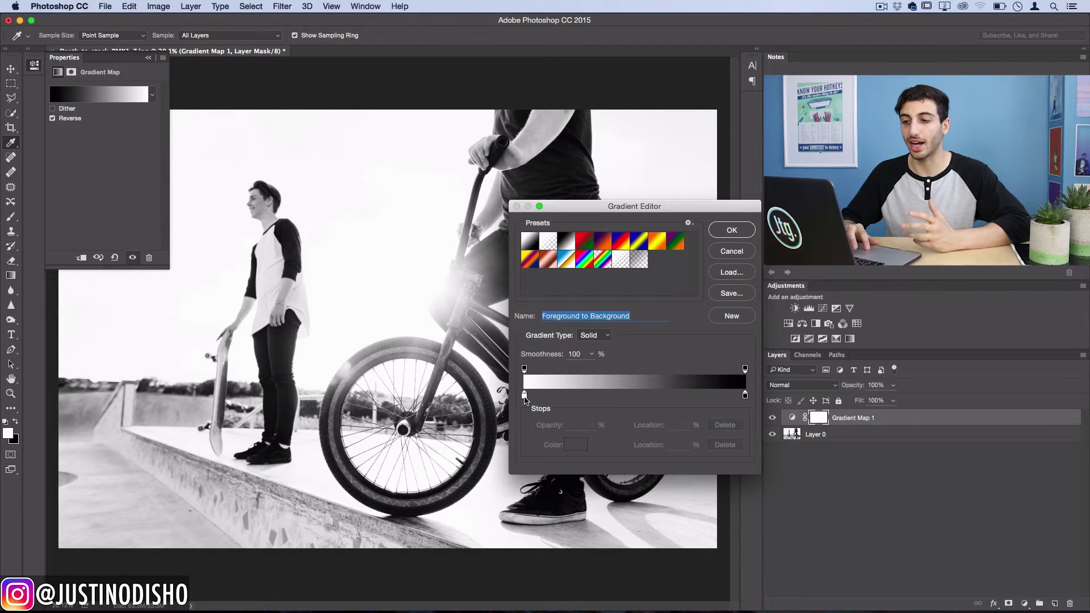
double_click(524, 396)
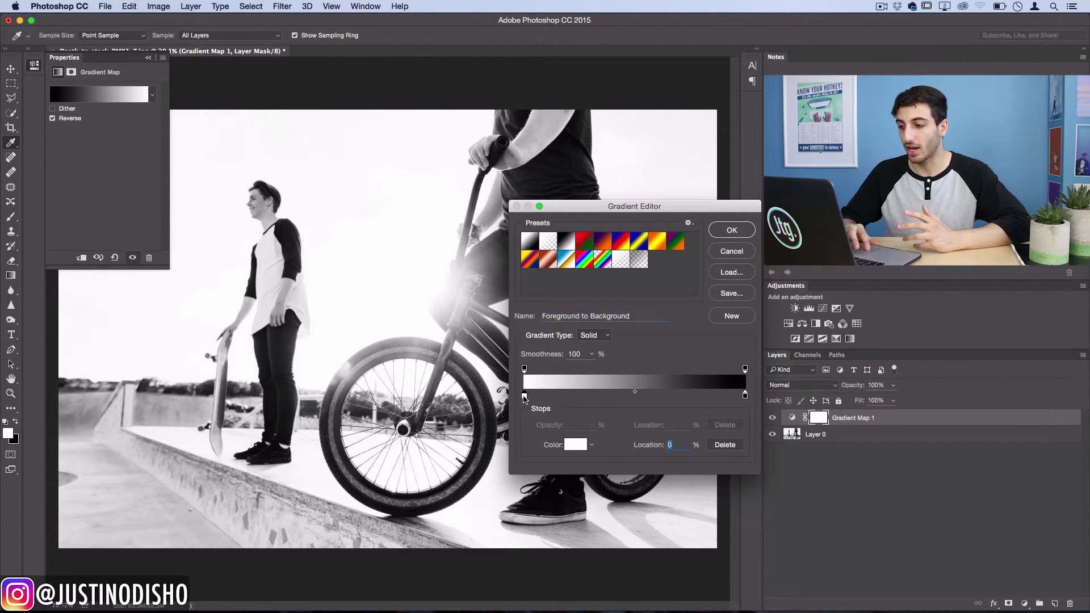
mouse_move(352, 377)
mouse_down()
mouse_move(353, 277)
mouse_move(366, 317)
mouse_up()
drag(367, 355, 367, 339)
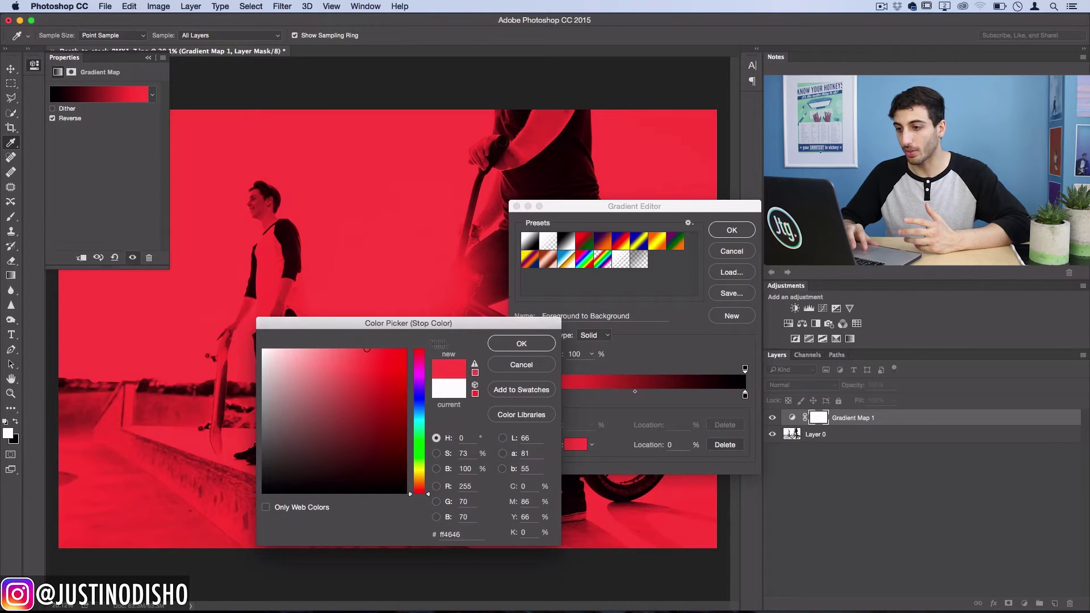
click(521, 343)
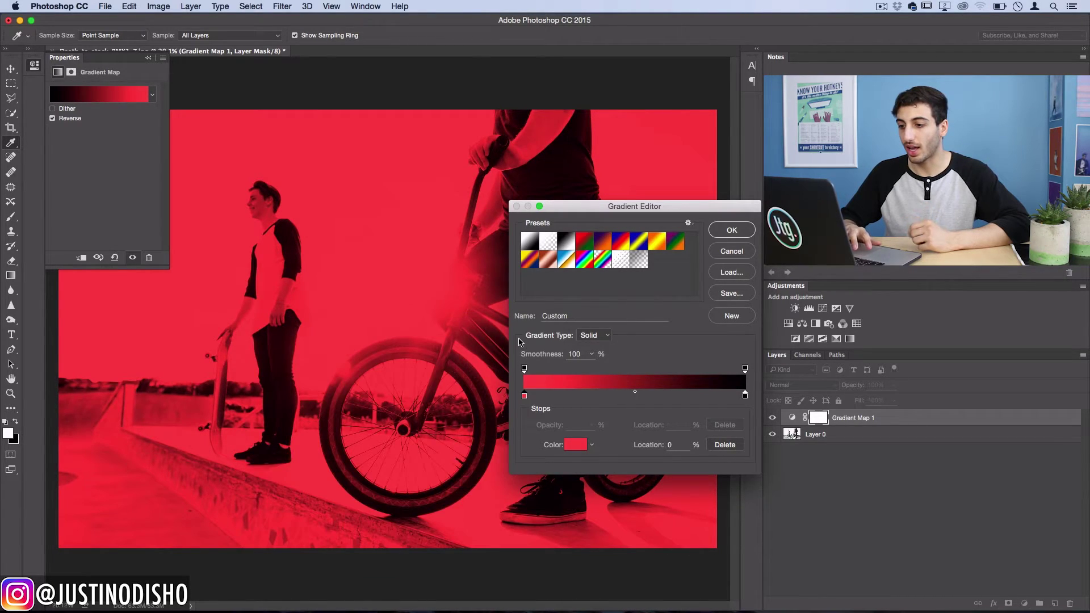
double_click(745, 396)
mouse_move(369, 452)
mouse_down()
mouse_move(415, 437)
mouse_move(380, 452)
mouse_move(392, 459)
mouse_up()
click(525, 344)
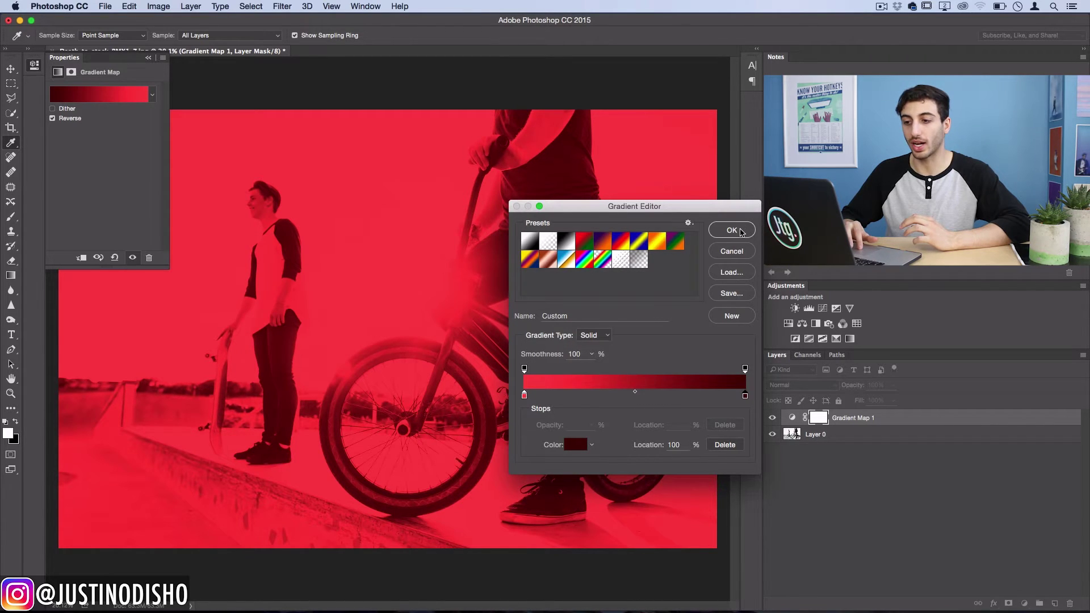
Commit the red-to-dark-red gradient and close the Properties panel, leaving the tinted photo clear
click(732, 229)
key(c)
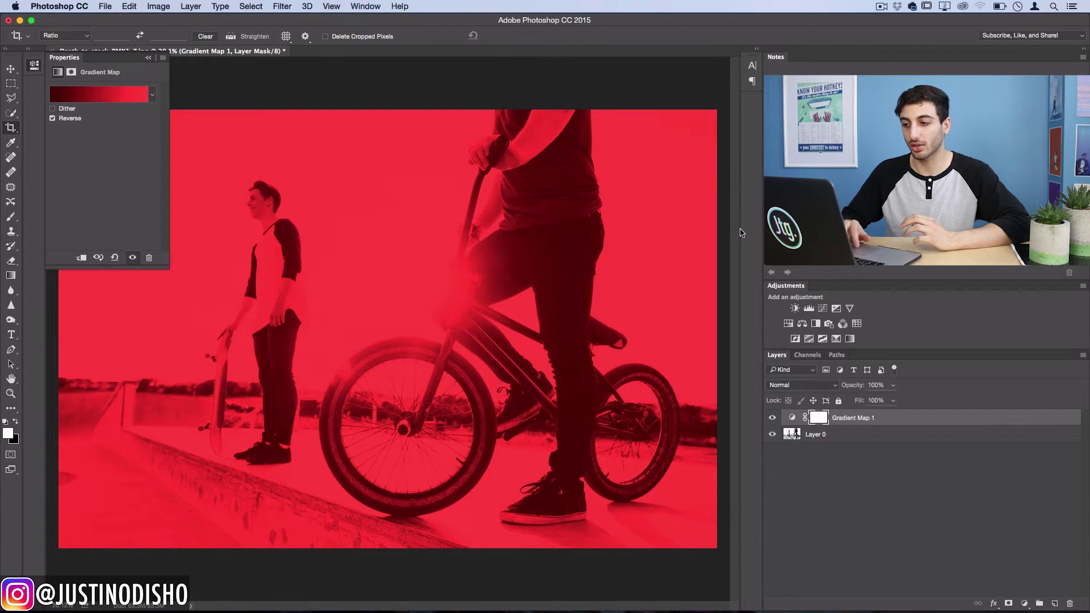
click(148, 59)
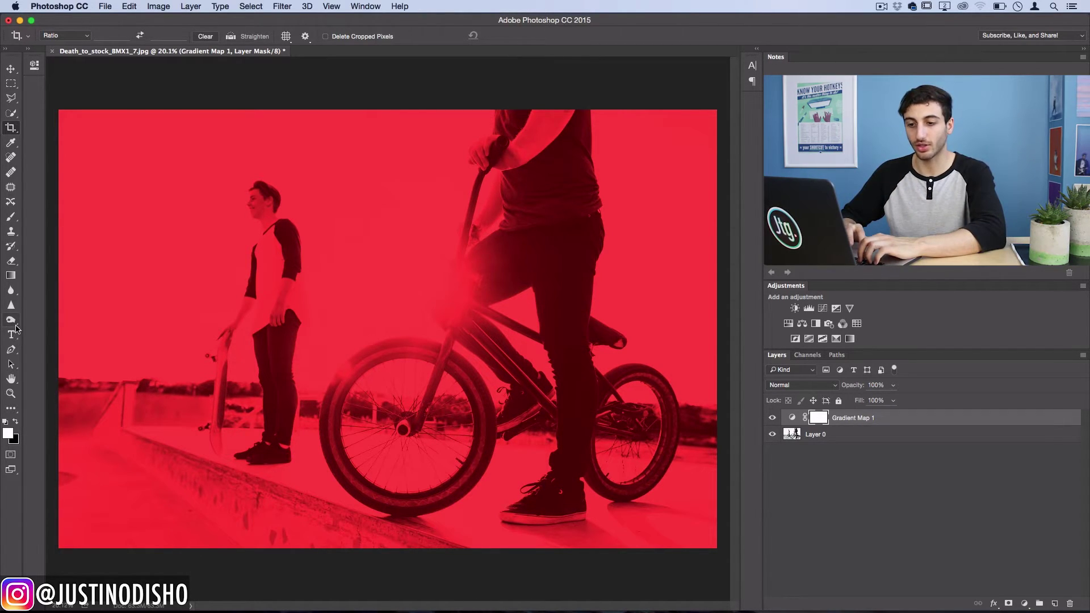
click(12, 335)
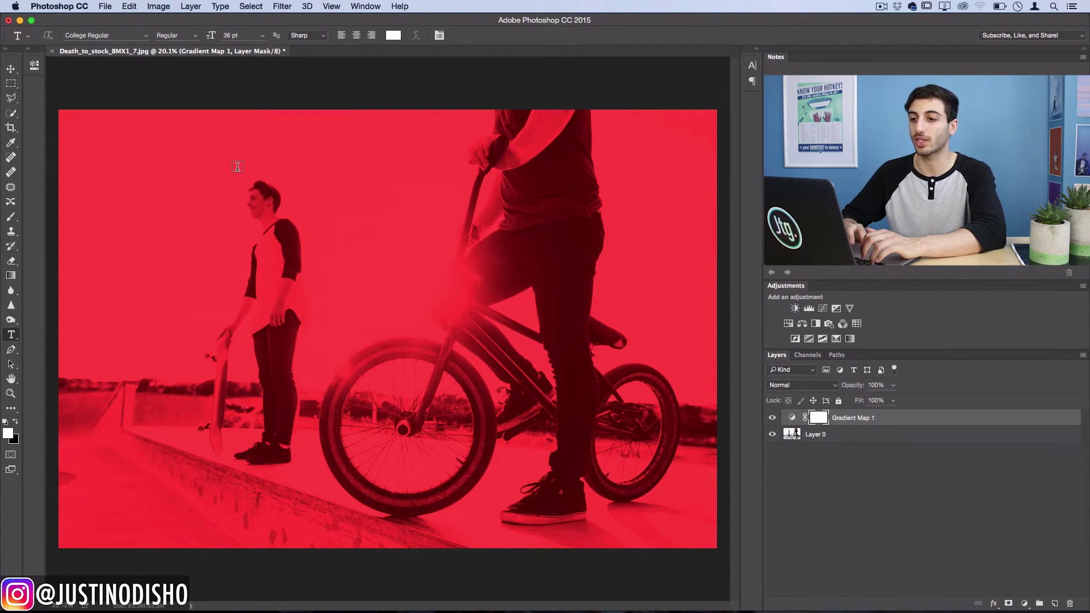
Draw a paragraph text box over the left-middle of the photo and set it to Justify All
drag(244, 167, 545, 467)
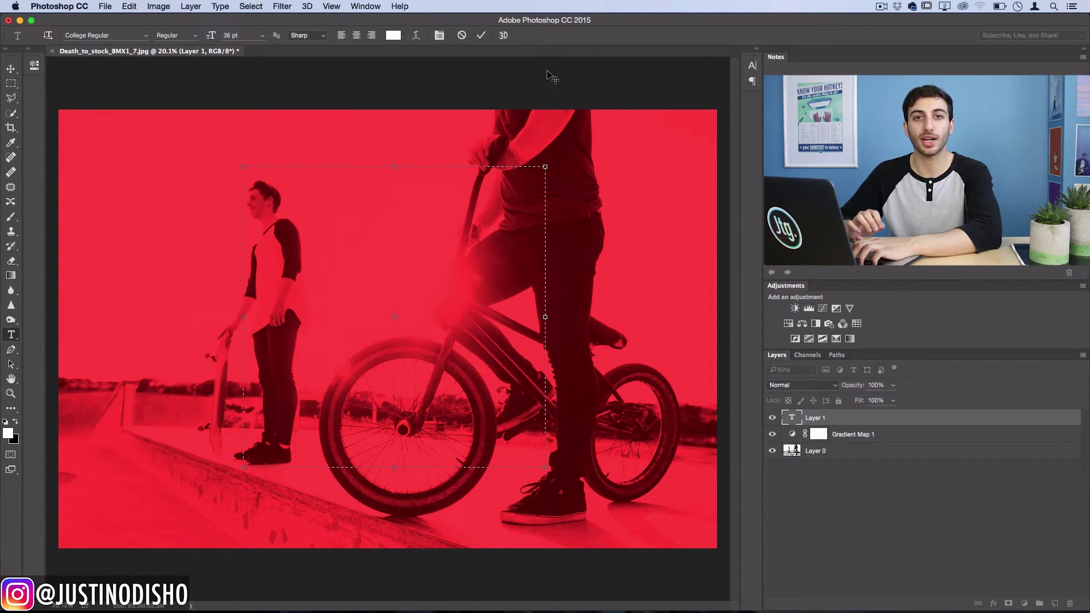
click(440, 36)
drag(667, 59, 658, 97)
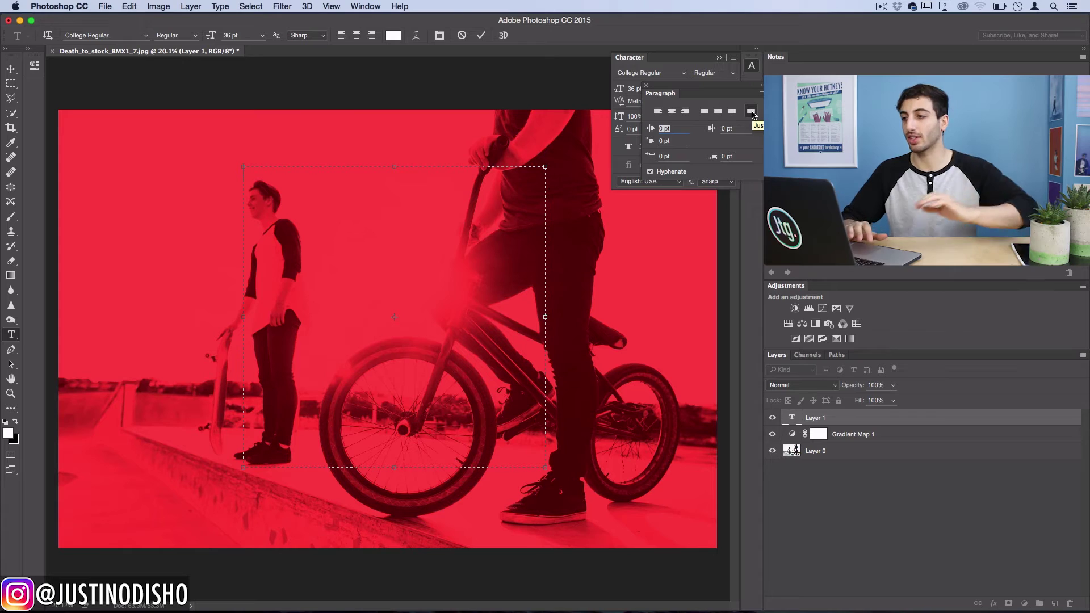
click(457, 79)
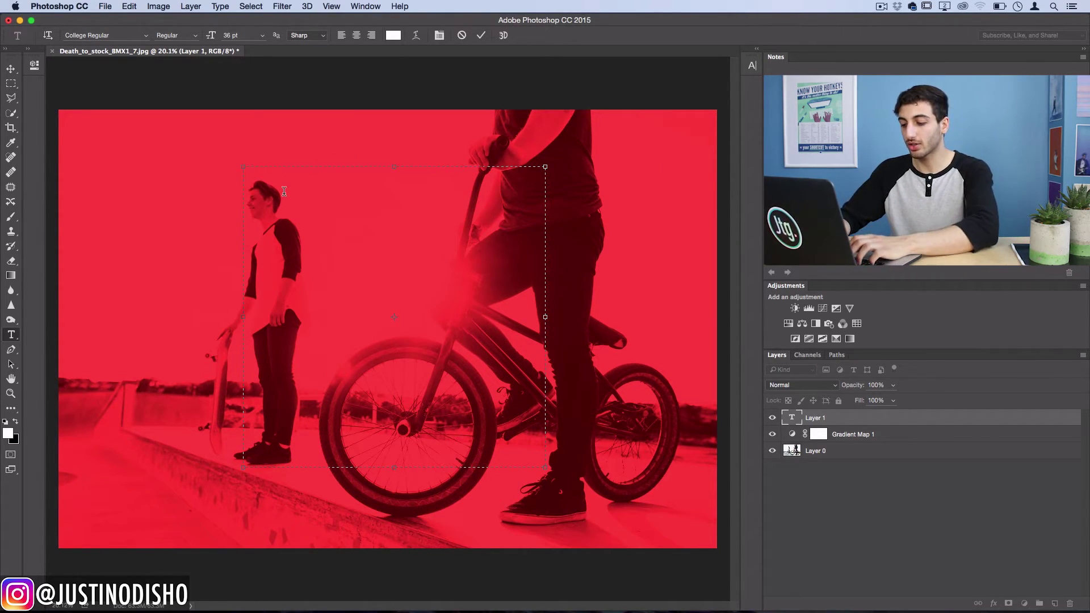
Type NAME as the first line and enlarge its font size
text(NAME)
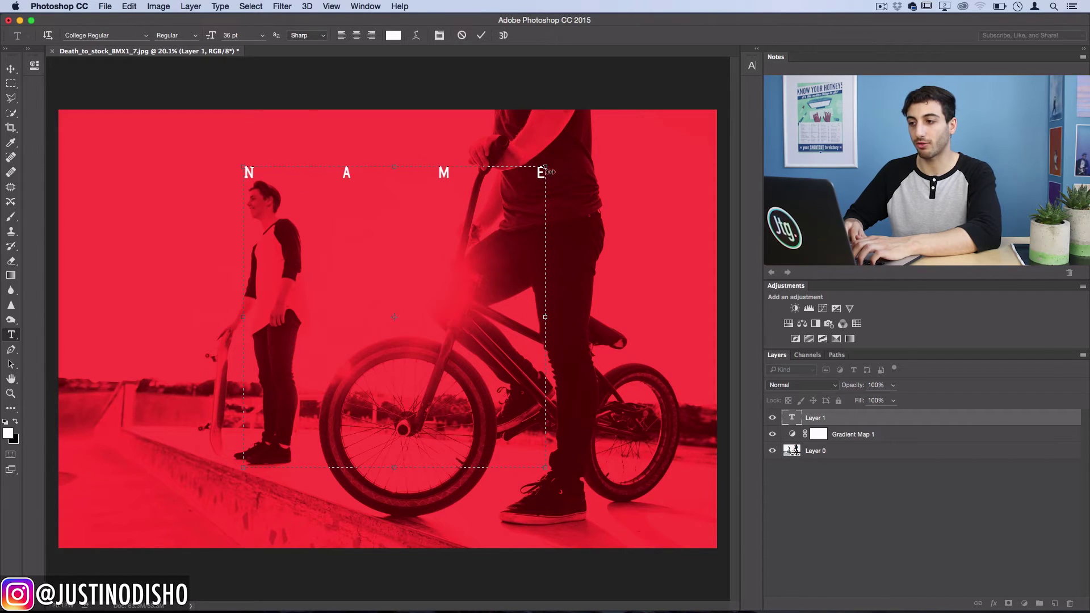
drag(542, 173, 220, 176)
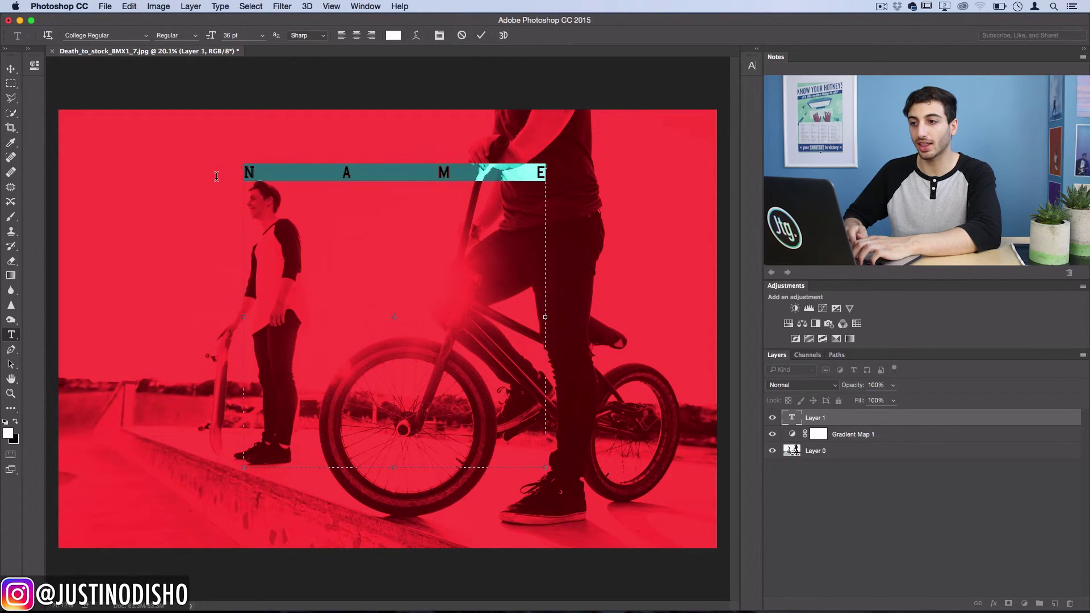
click(234, 35)
key(shift+Up)
key(shift+Up)
key(shift+Up)
key(shift+Up)
key(shift+Up)
key(shift+Up)
key(shift+Up)
key(shift+Up)
key(shift+Up)
key(shift+Up)
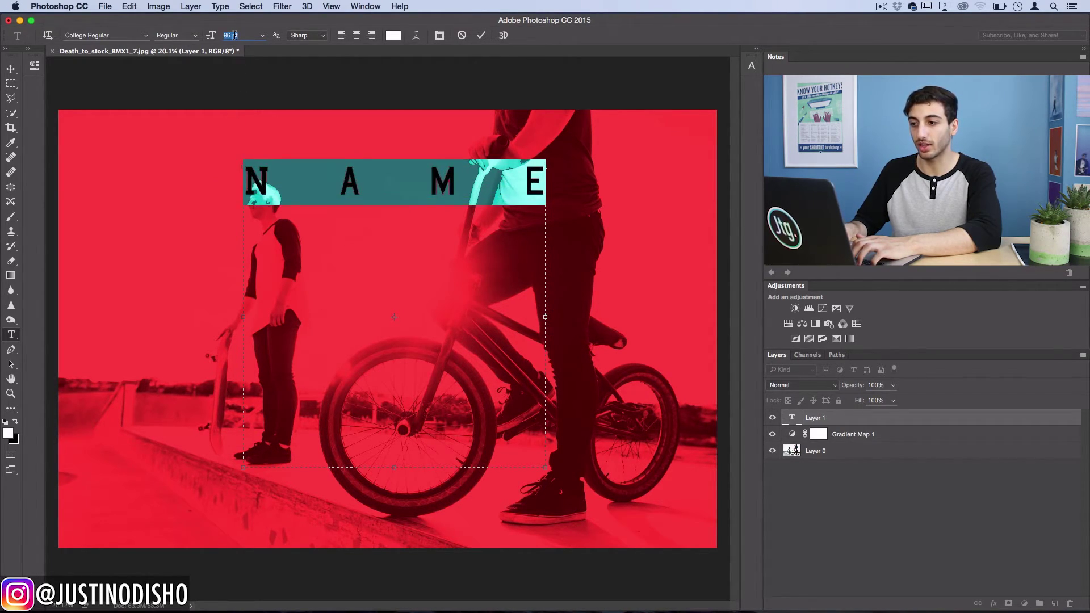
click(537, 188)
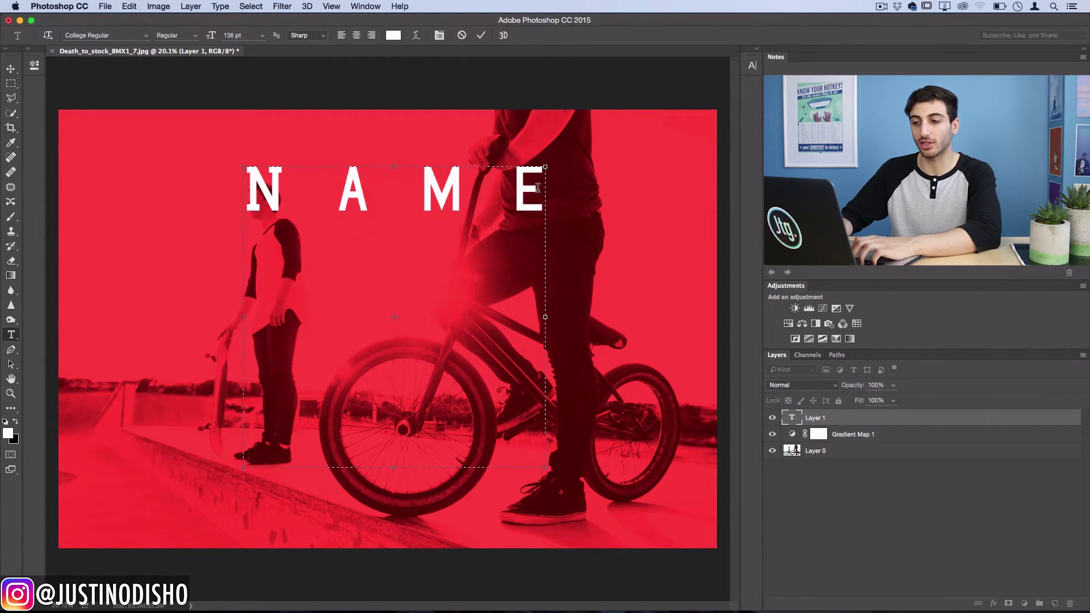
Add a second line 'NAME NAME' at 72 pt
key(Return)
text(N)
key(BackSpace)
key(BackSpace)
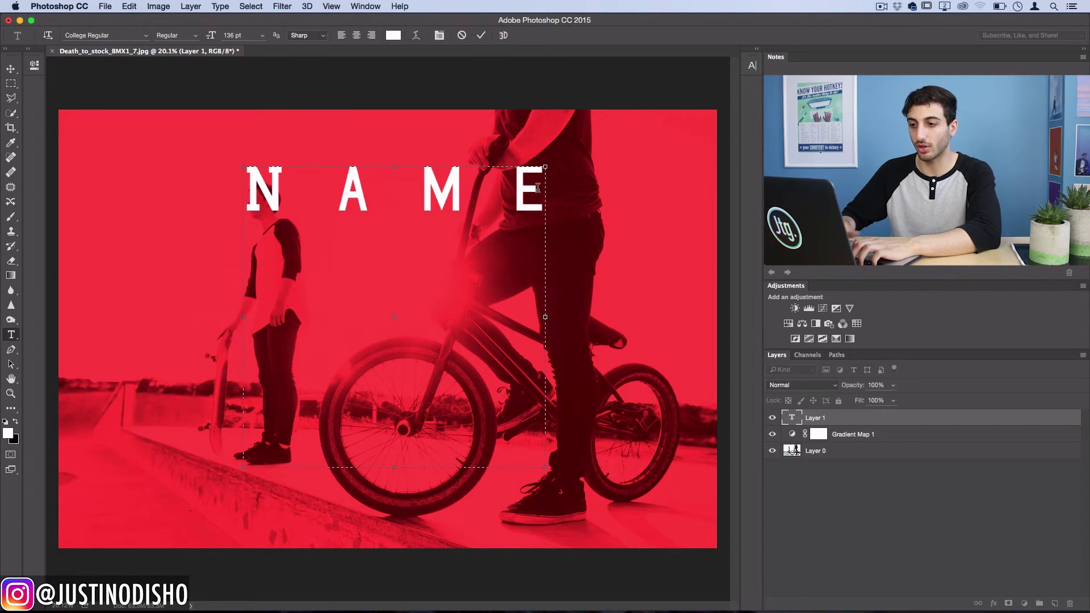
click(262, 35)
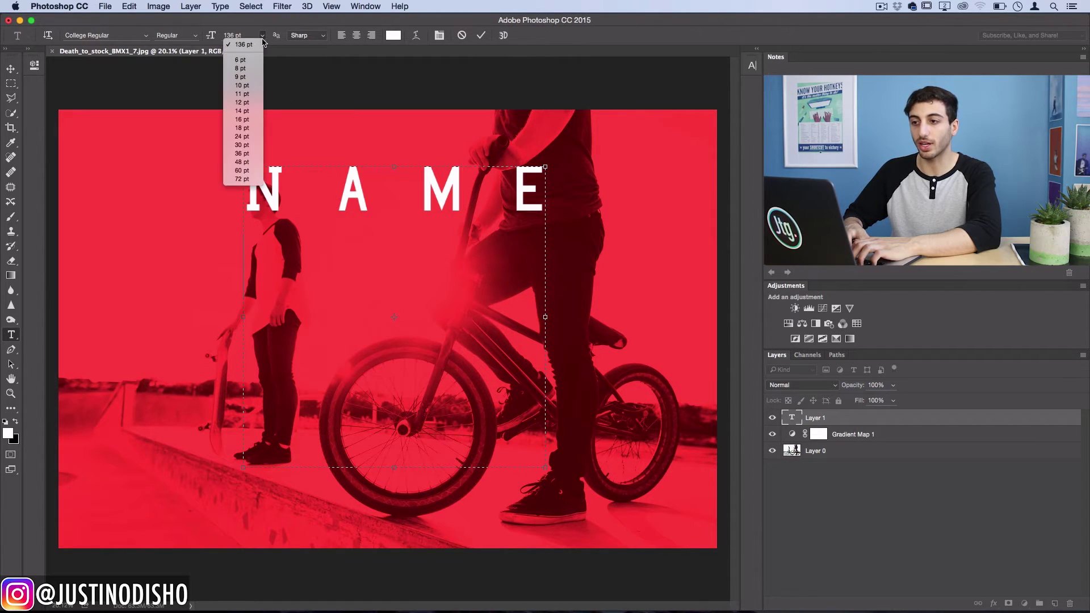
click(243, 179)
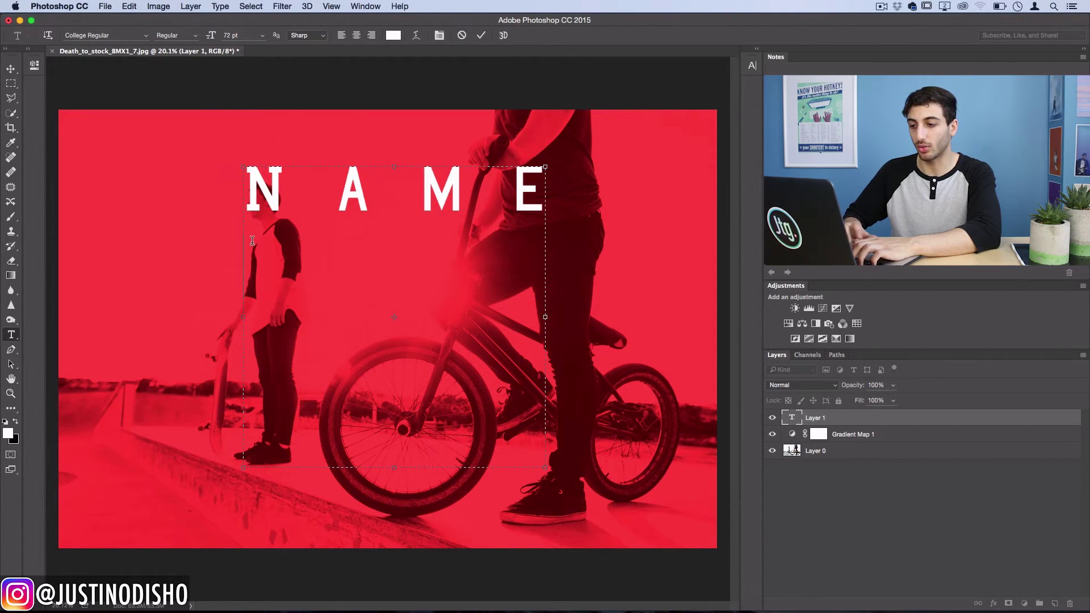
key(Return)
text(NAME NAM)
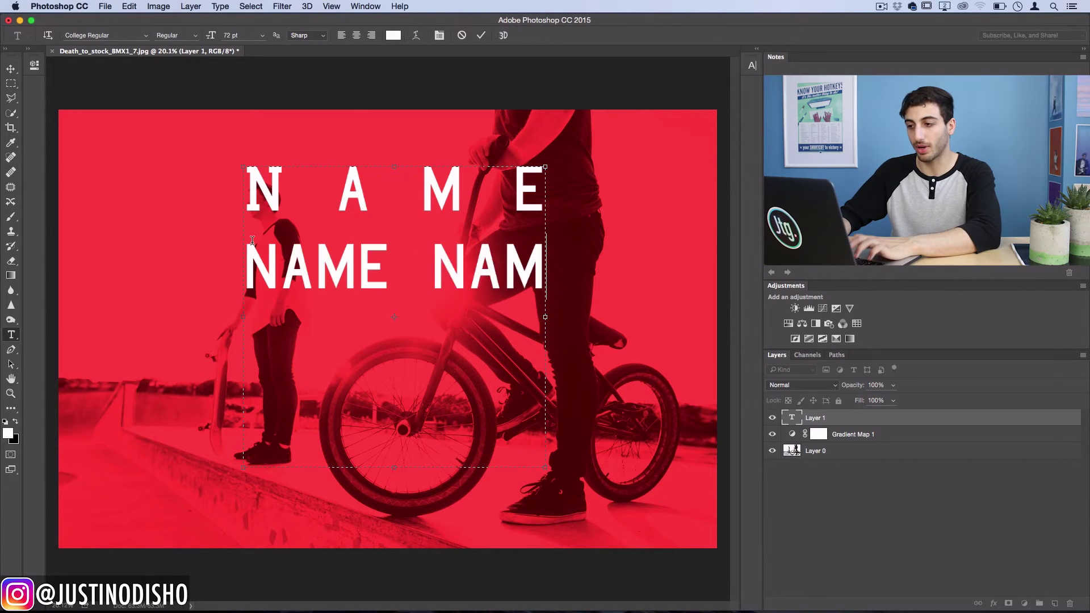
text(E)
Add an 'N A M E' line, then resize the lower lines to 126 pt
key(Return)
text(N A M E)
key(shift+Left)
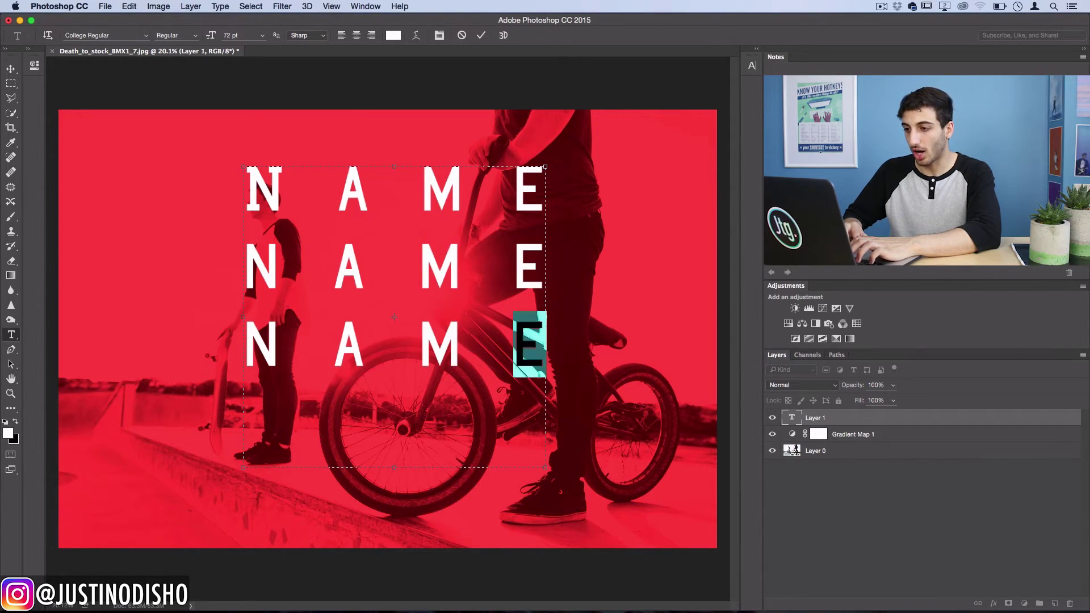
key(shift+Up)
key(shift+Home)
click(234, 35)
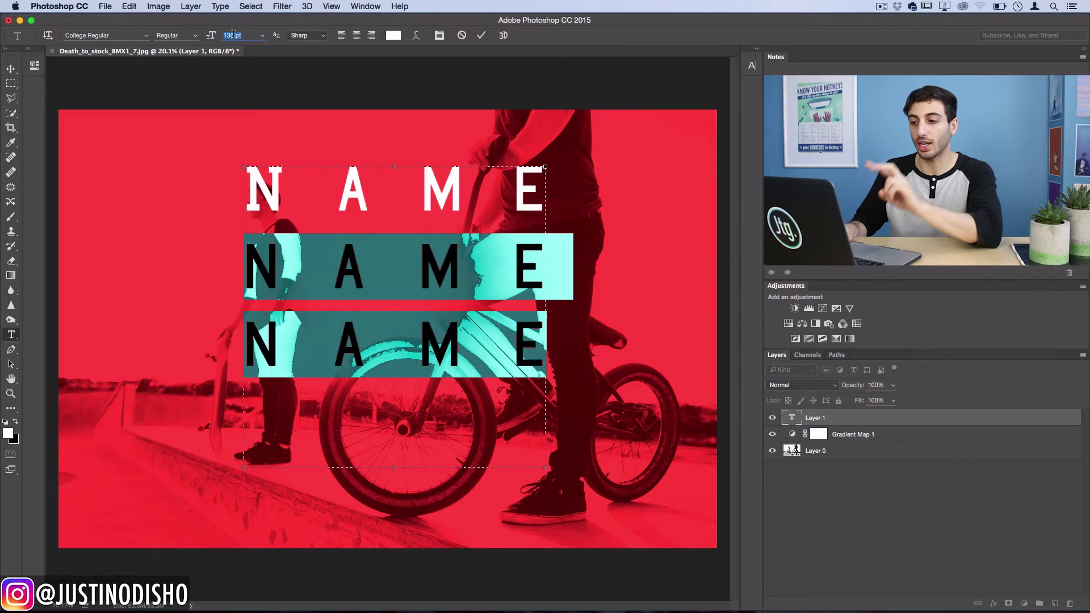
key(Down)
key(Down)
key(Down)
key(Down)
key(Down)
key(Down)
key(Down)
key(Down)
key(Down)
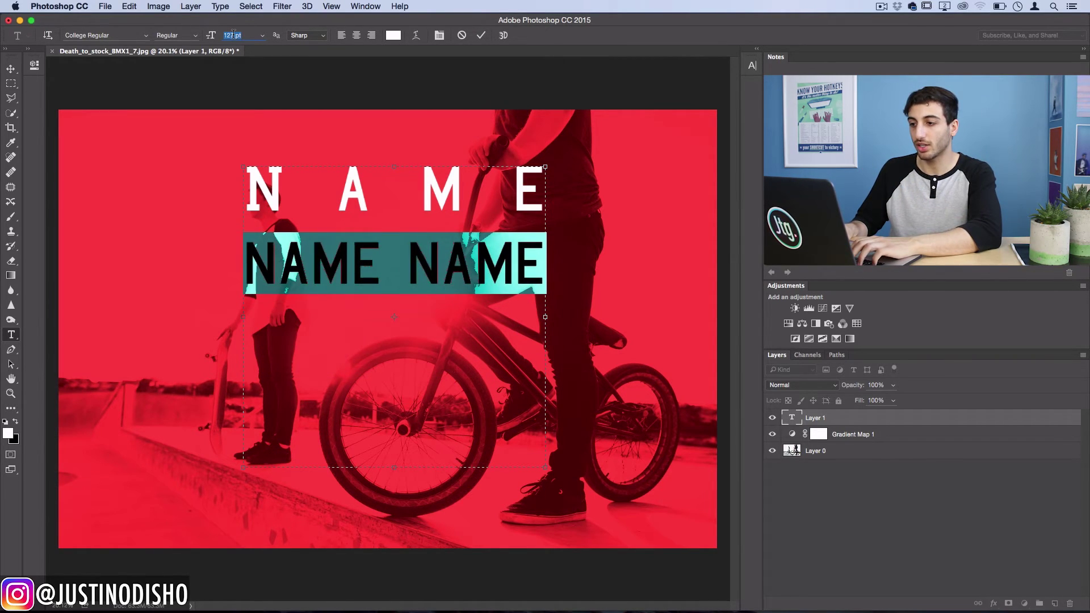
key(Down)
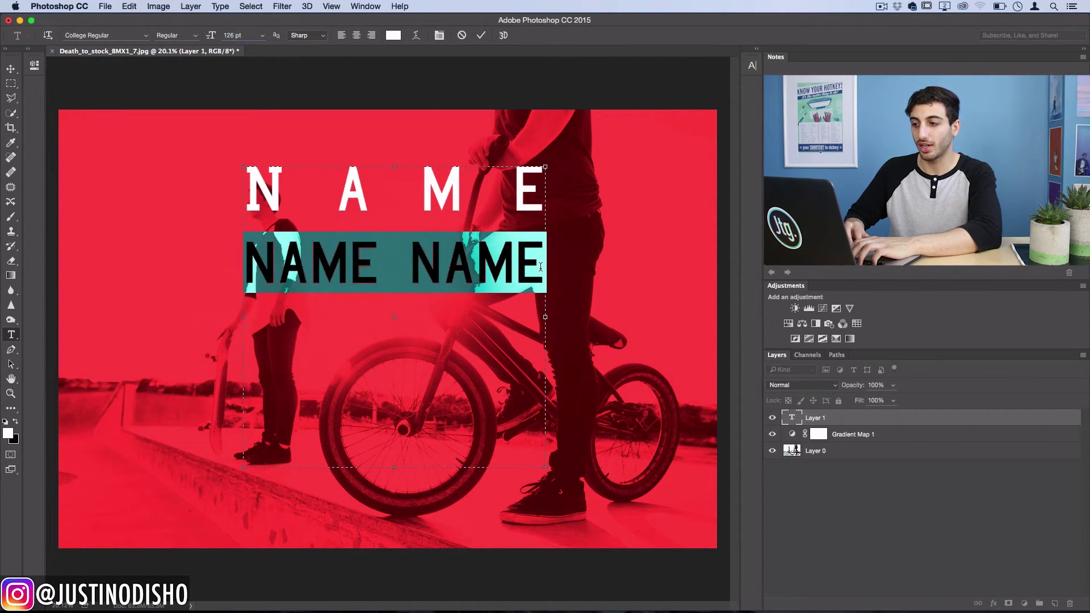
click(540, 267)
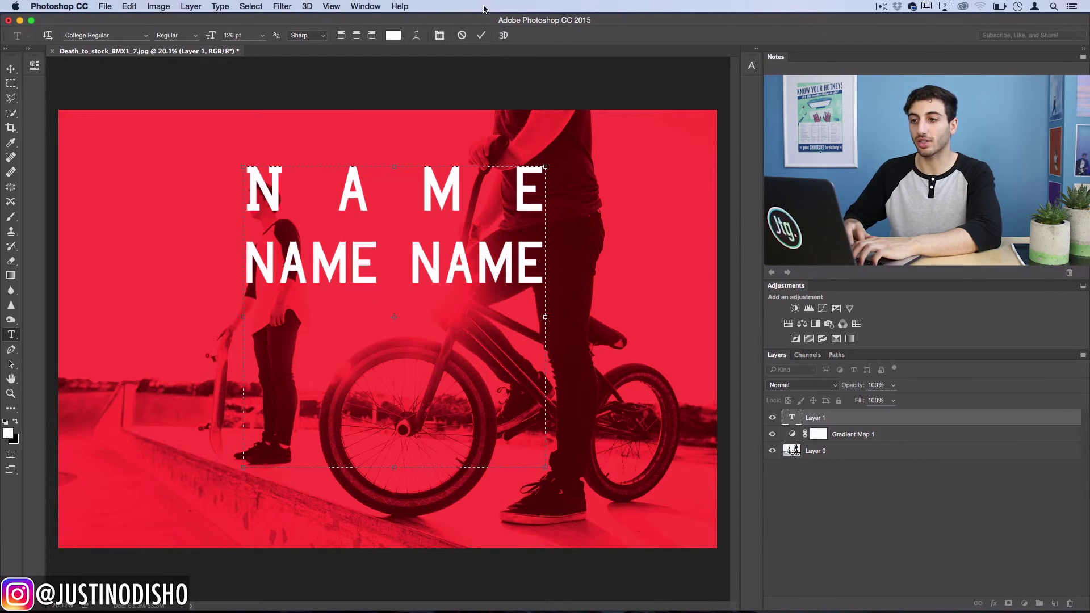
Switch to 48 pt and type rows of 'NAME NAME NAME' and 'NAME NAME NAME NAME'
click(262, 36)
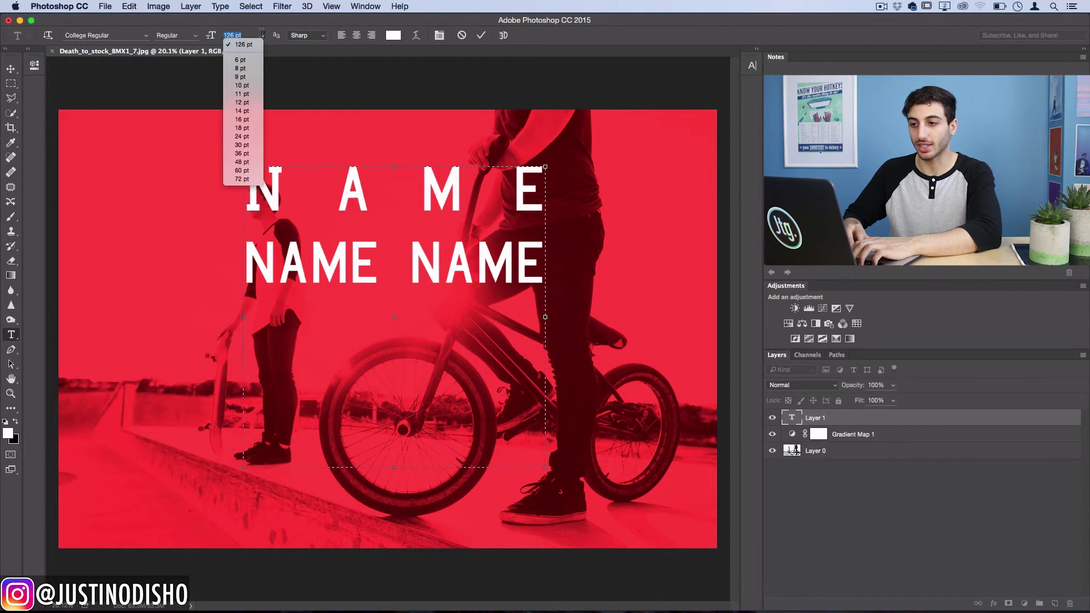
click(235, 161)
key(Return)
text(NAME NAME NAME)
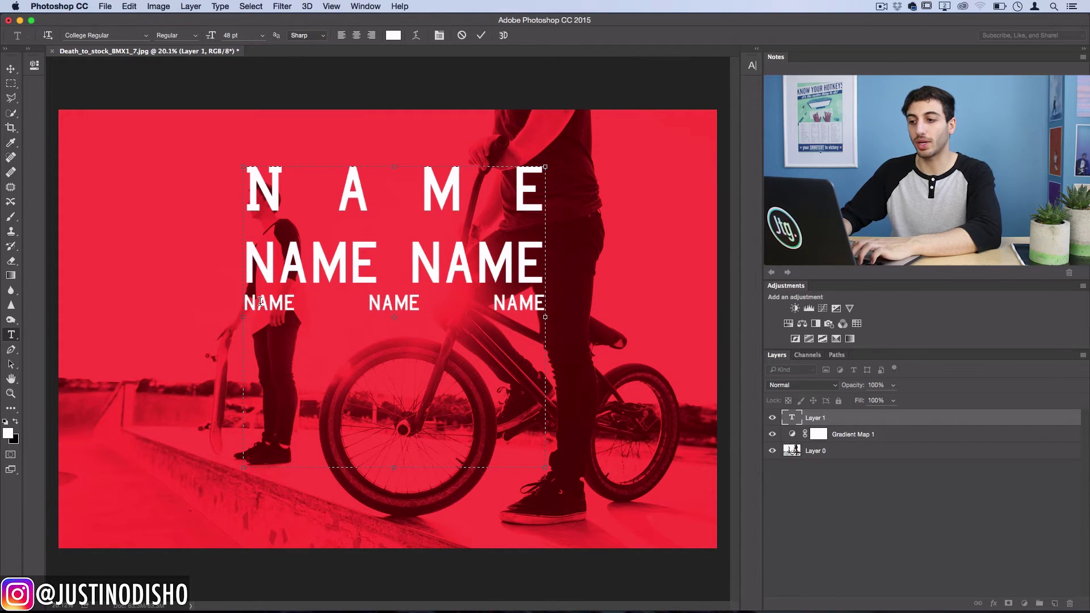
key(Return)
text(NAME NAME NAM)
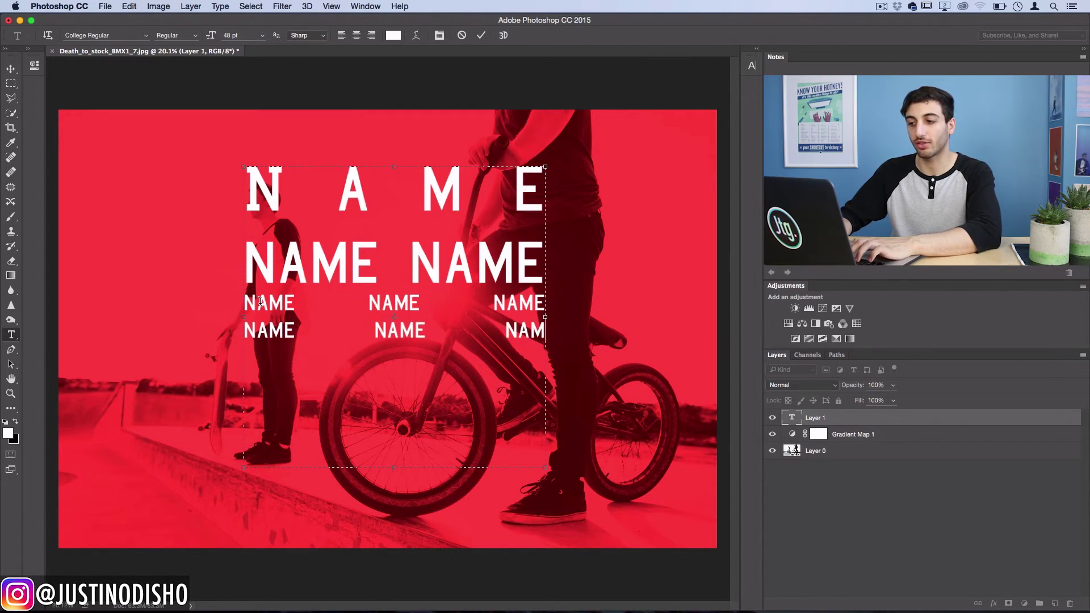
text(E NAME)
Add another 'NAME NAME NAME NAME' row and select text in the last rows
key(Return)
text(NAME)
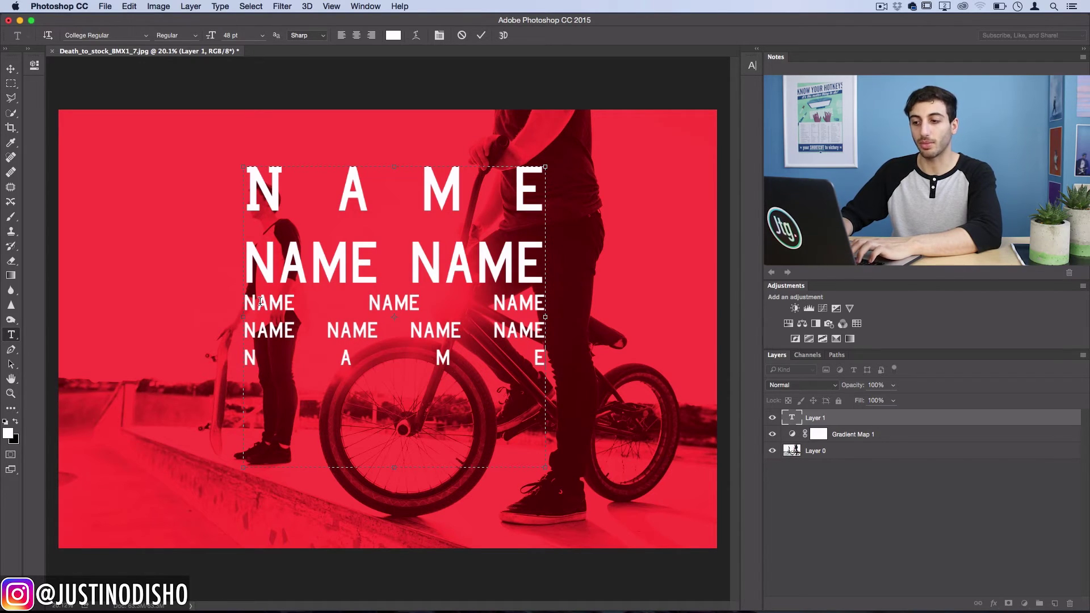
text( NAME NAME NAME)
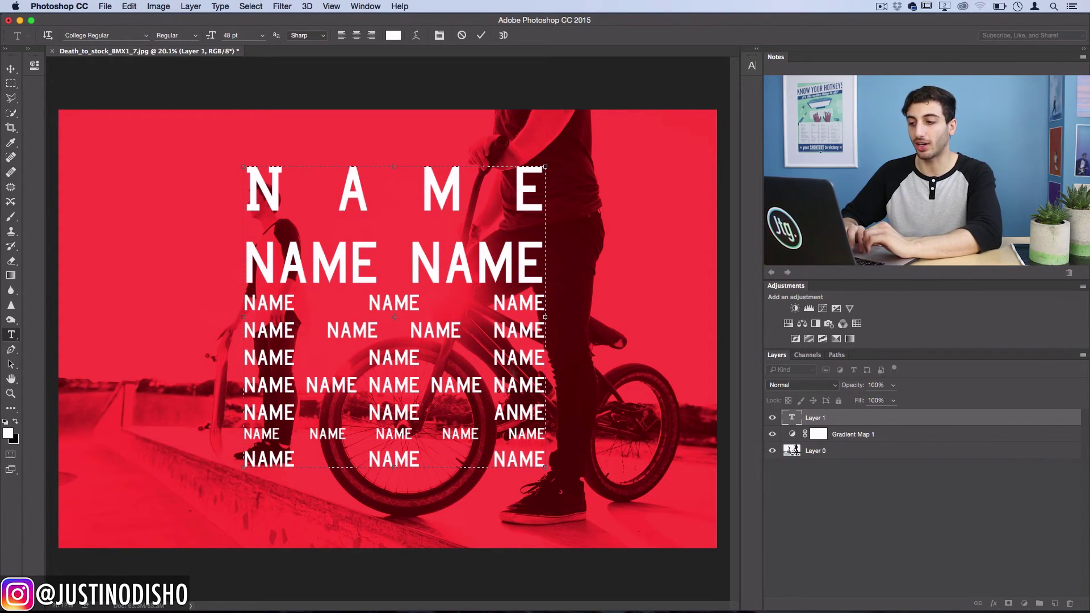
drag(539, 385, 257, 385)
click(420, 400)
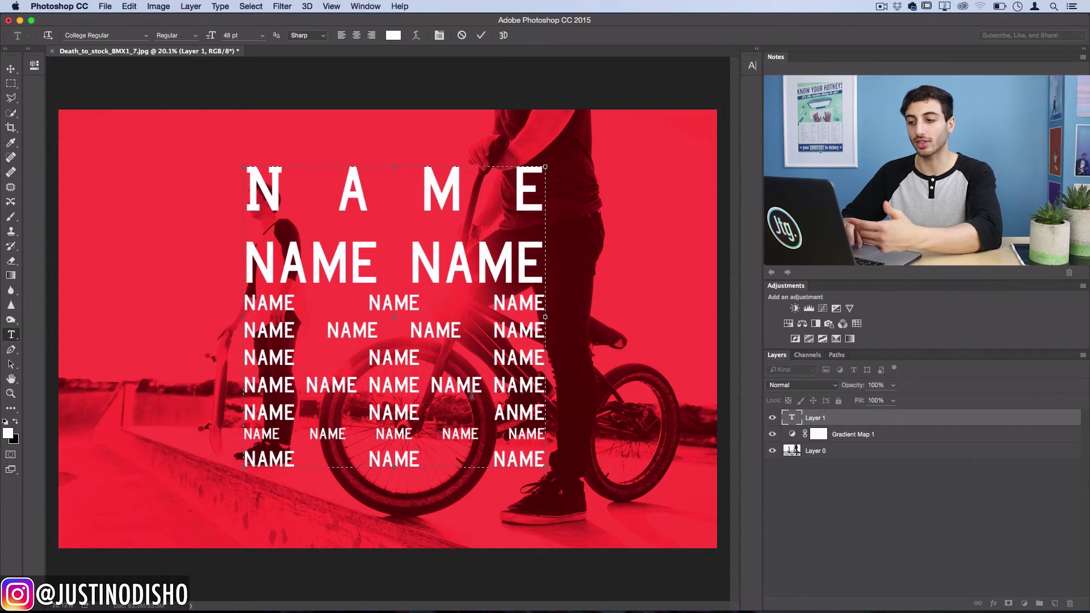
drag(543, 457, 221, 462)
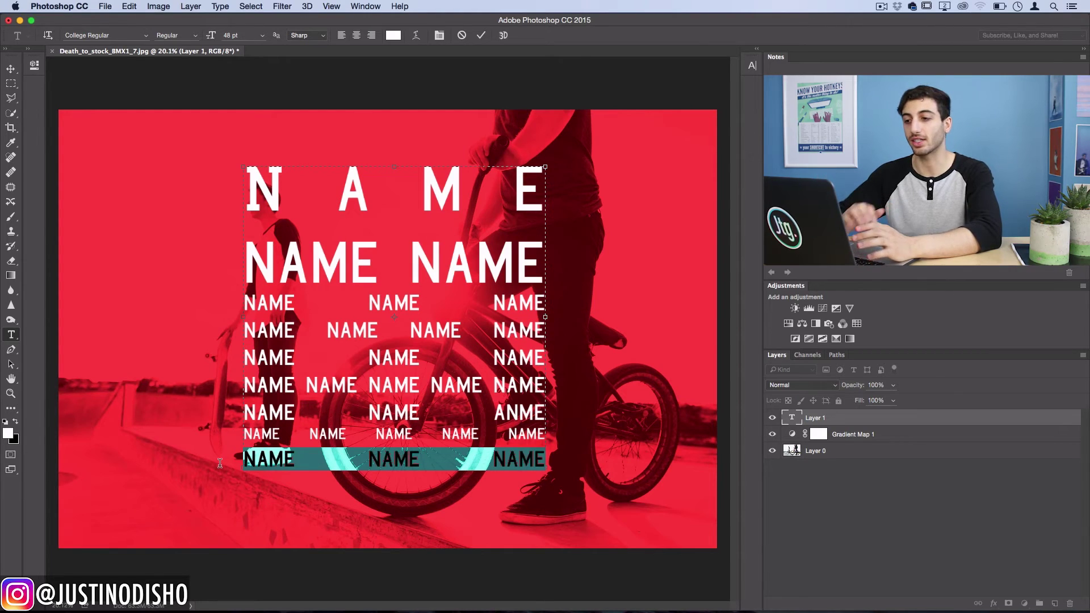
Commit the text, nudge the block slightly left and down, then undo to fix ANME
key(super+Return)
key(v)
drag(545, 283, 539, 295)
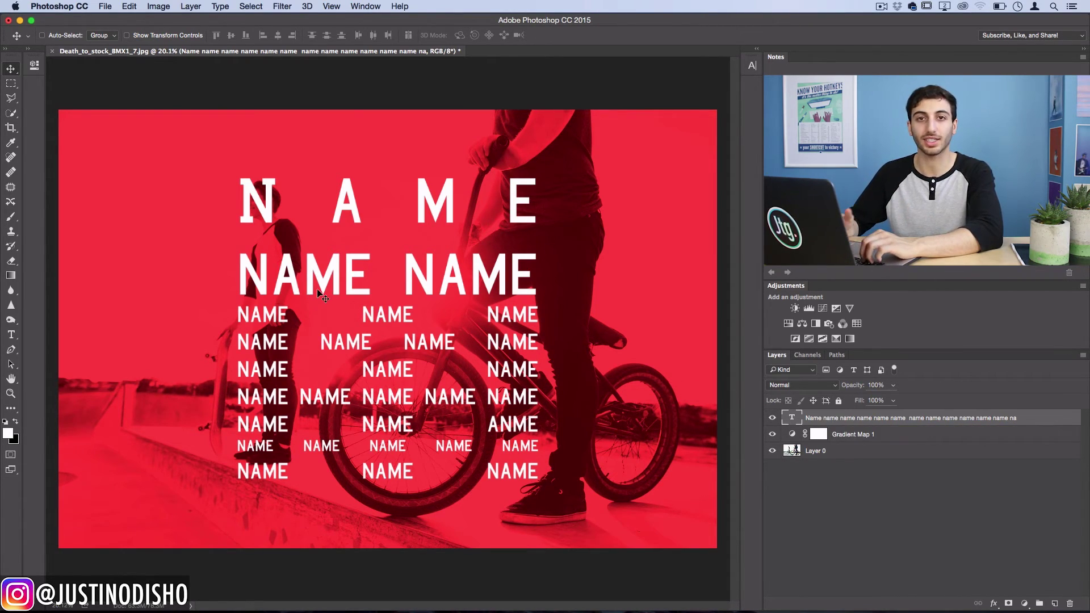
key(super+z)
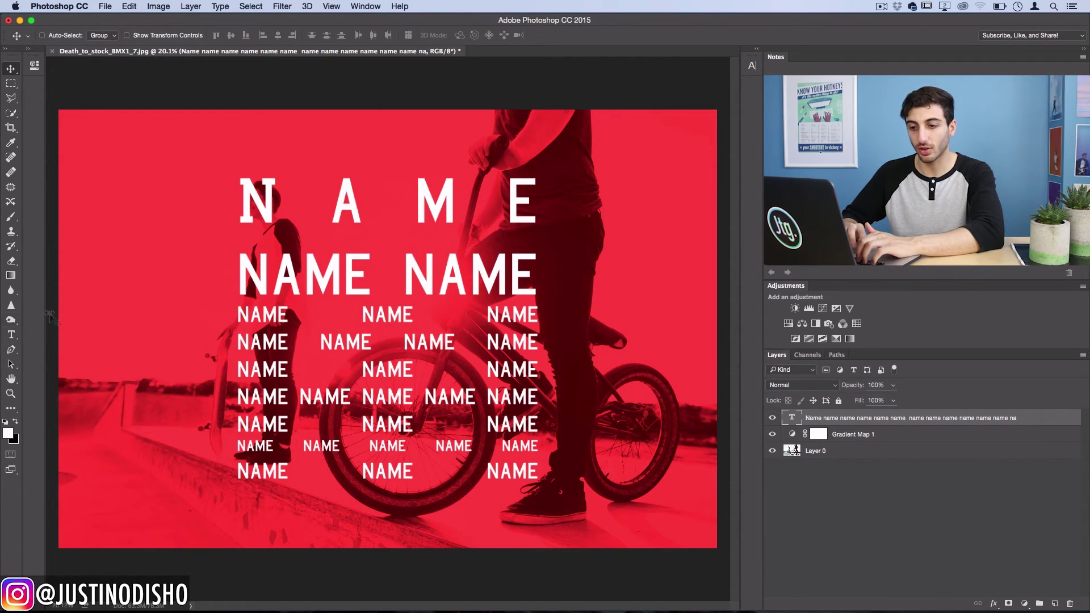
Draw a square rectangle around the NAME text block
click(12, 408)
click(11, 408)
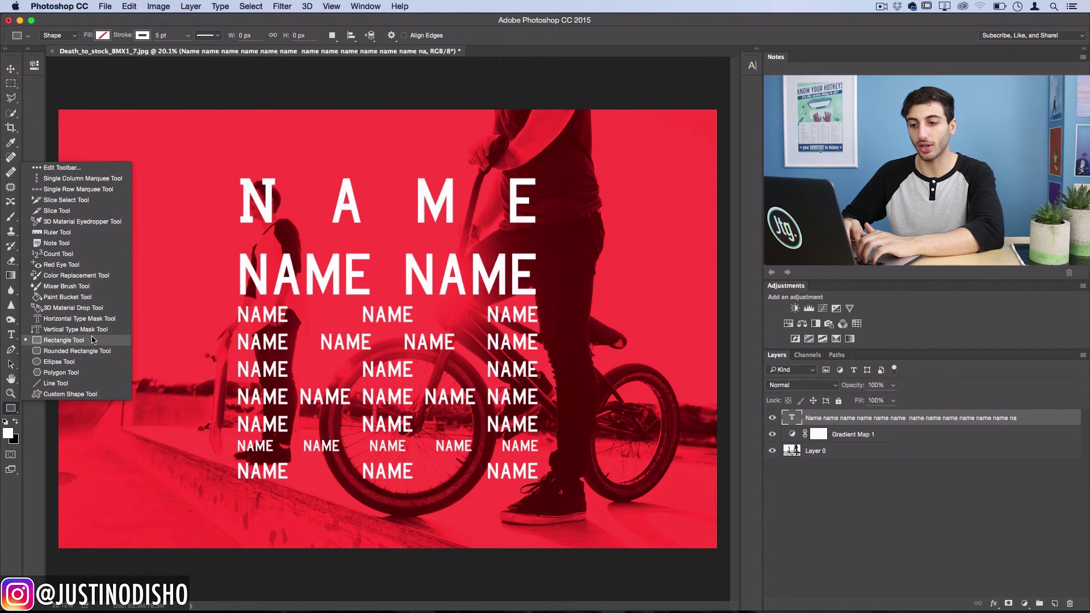
click(68, 349)
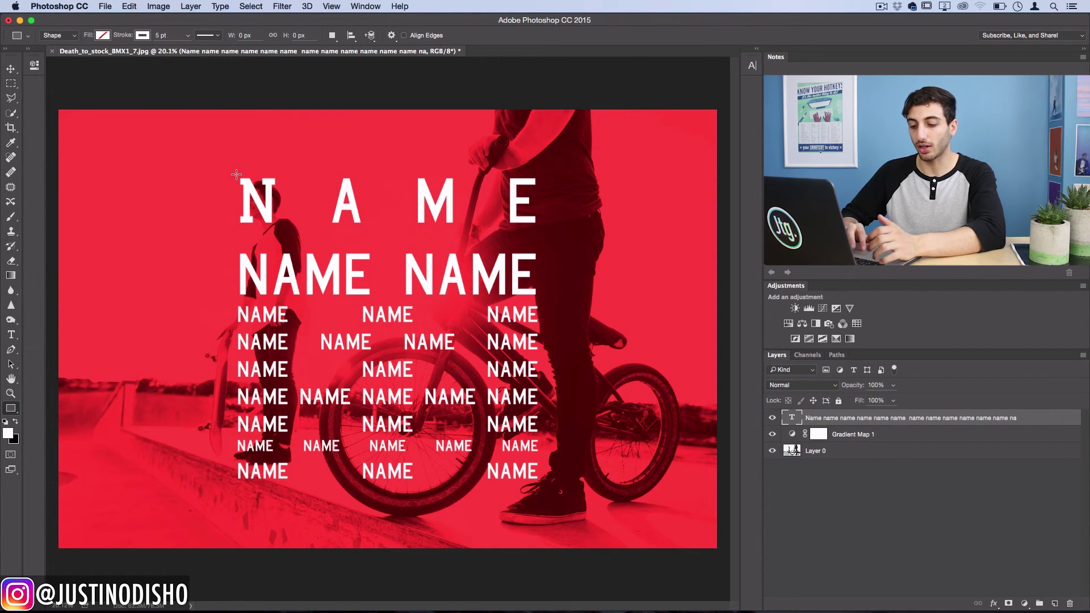
drag(236, 174, 543, 483)
Give the square no fill and a white stroke, entering 16 pt then settling on 10 pt
click(59, 125)
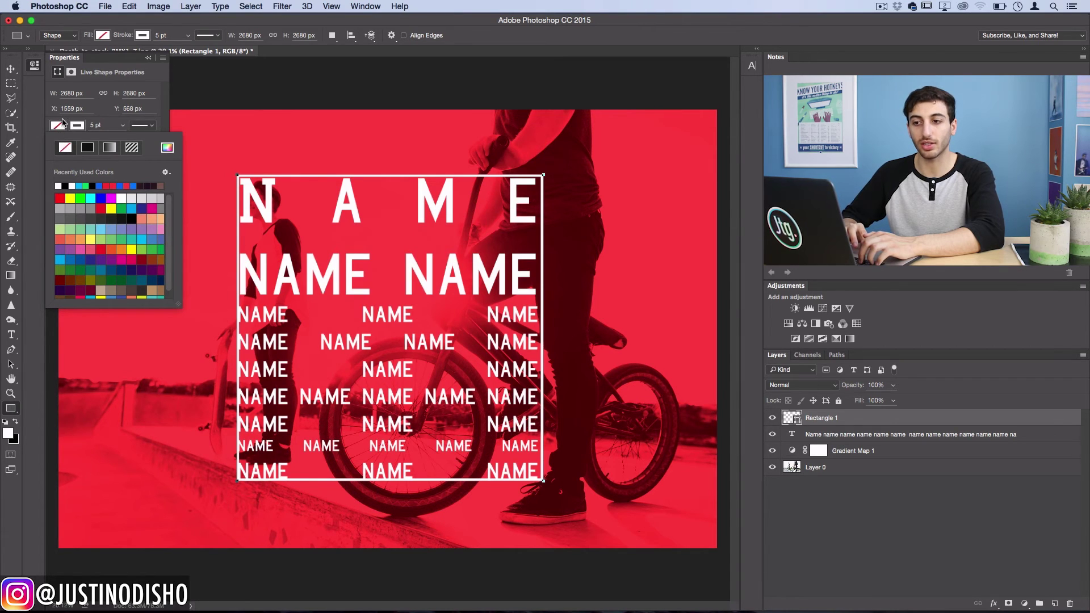
click(63, 126)
click(78, 125)
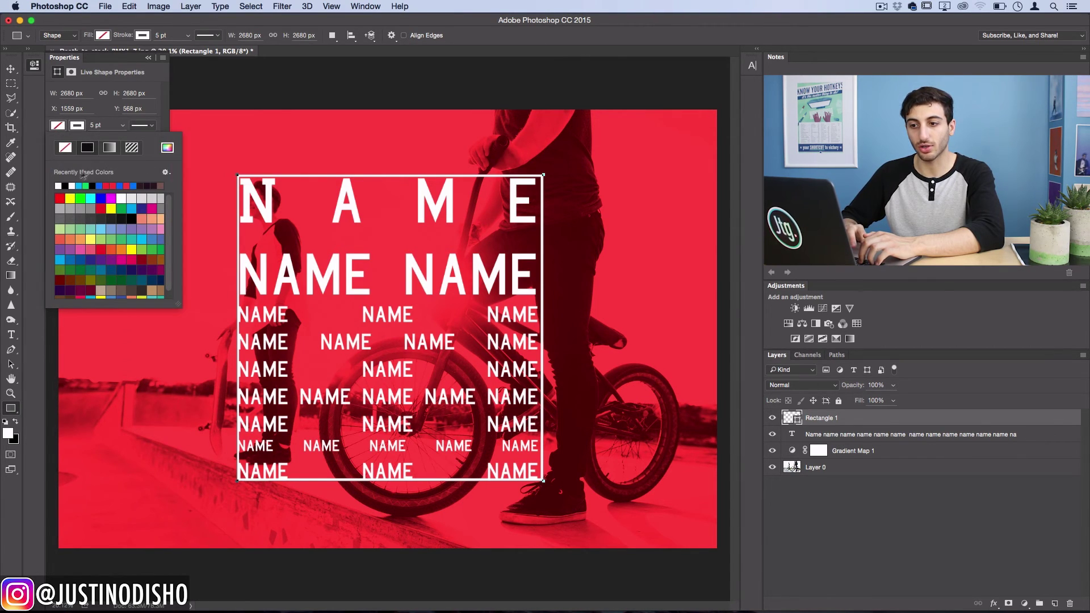
click(78, 127)
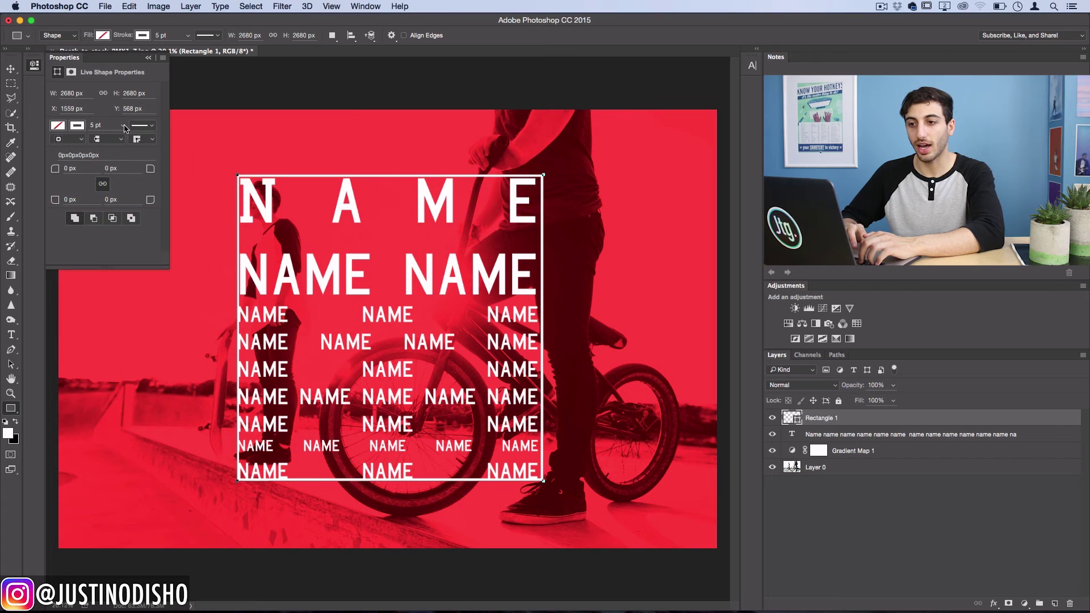
click(97, 125)
text(16)
key(Return)
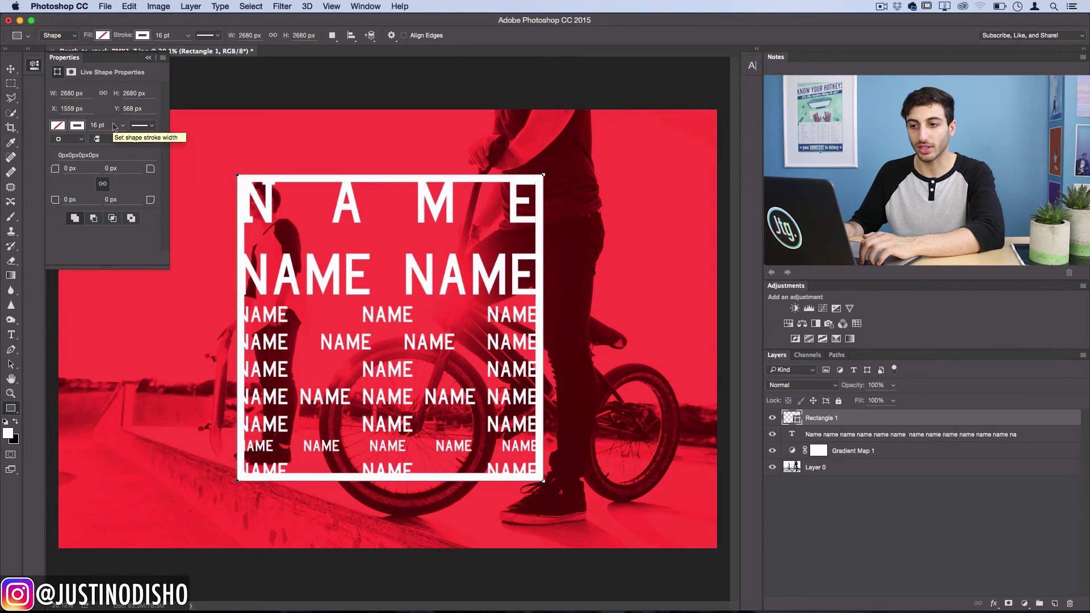
click(113, 124)
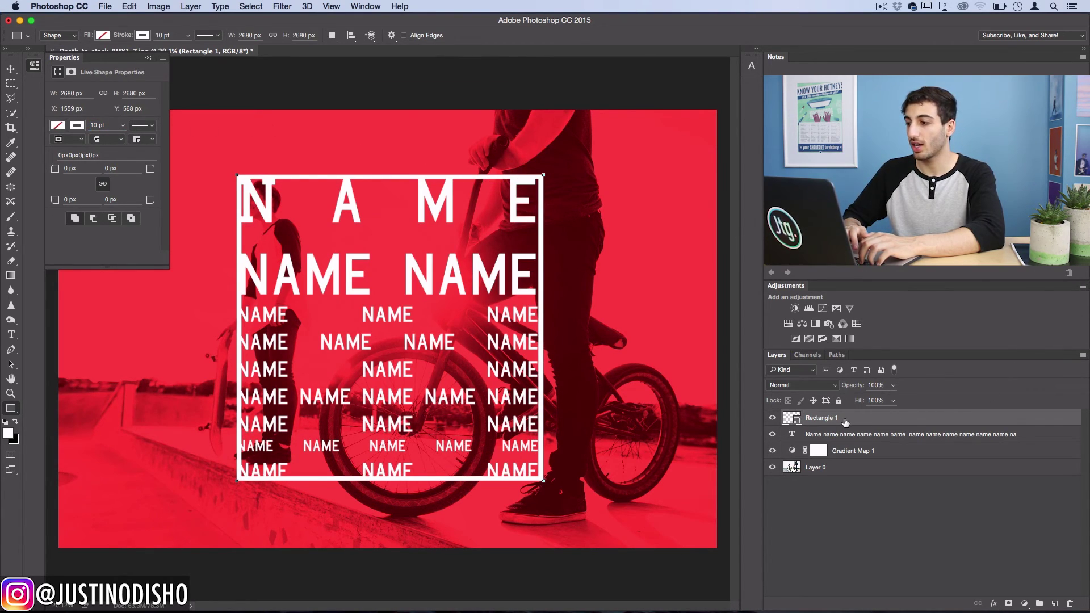
click(147, 57)
Enlarge the square slightly to about 104.5% so it leaves a margin around the text
key(super+t)
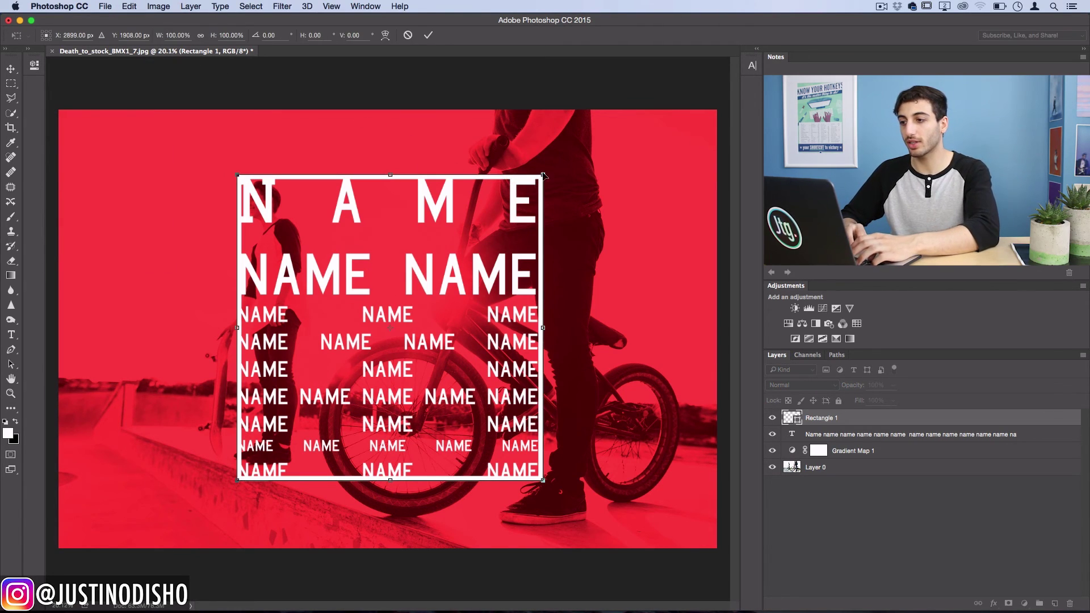
drag(544, 174, 556, 171)
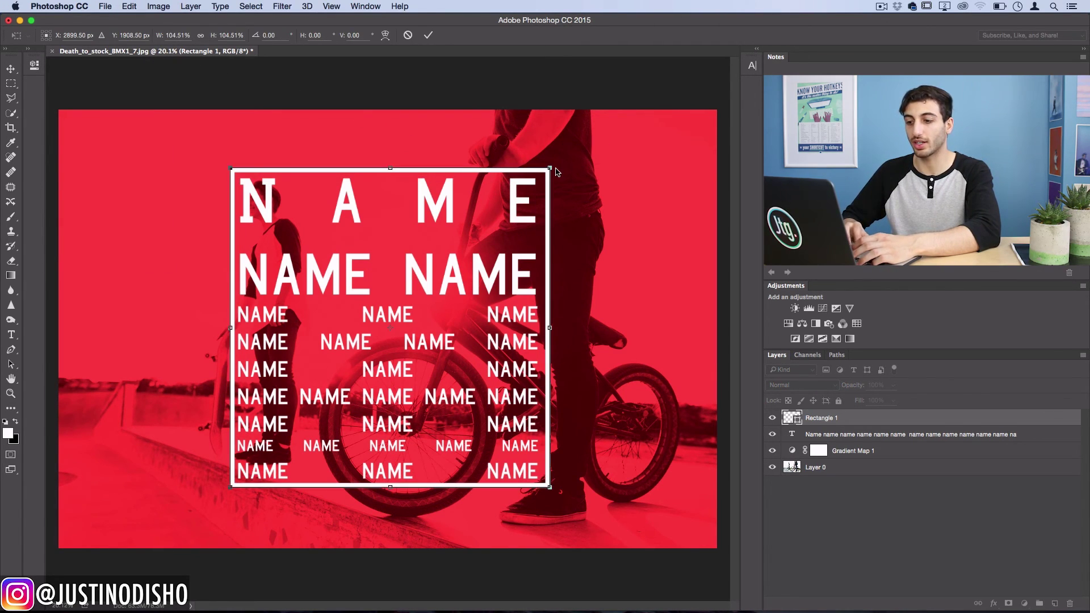
key(Return)
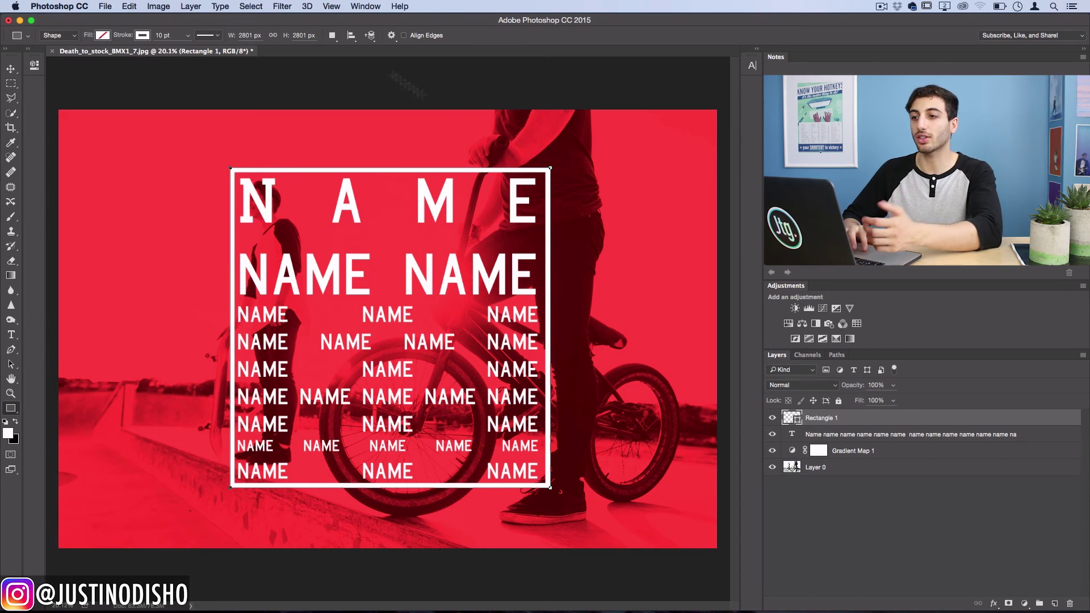
Preview dashed and dotted border styles, then keep the solid stroke
click(207, 40)
click(192, 89)
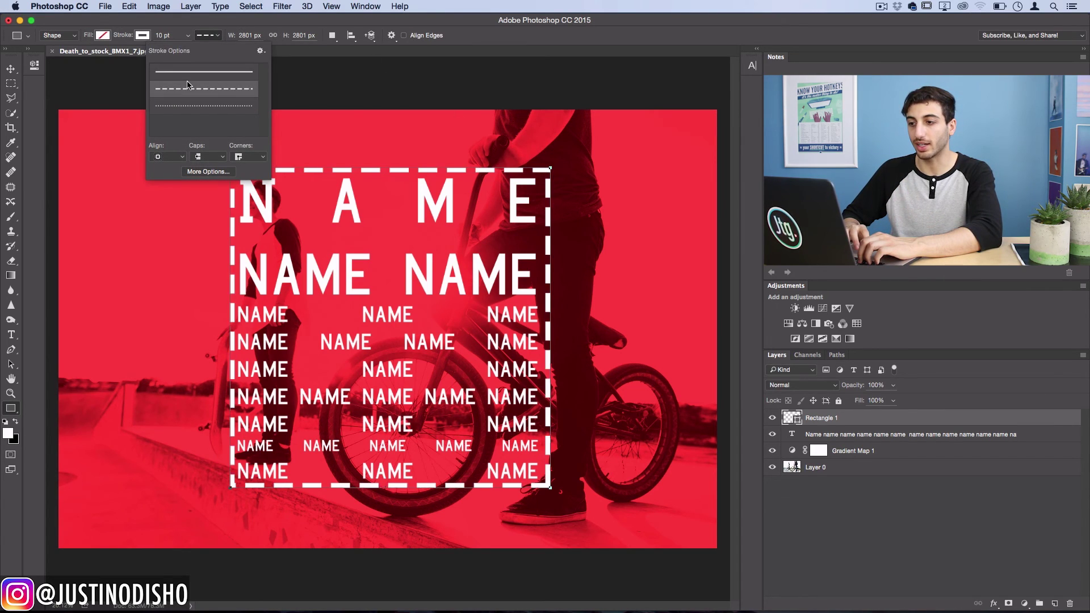
click(190, 105)
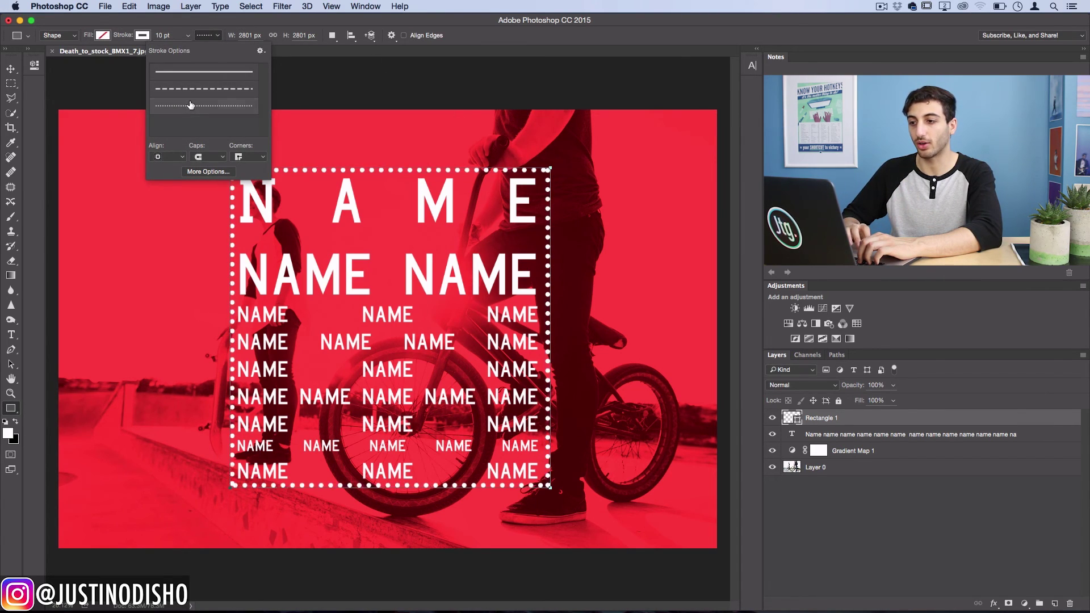
click(199, 71)
click(218, 35)
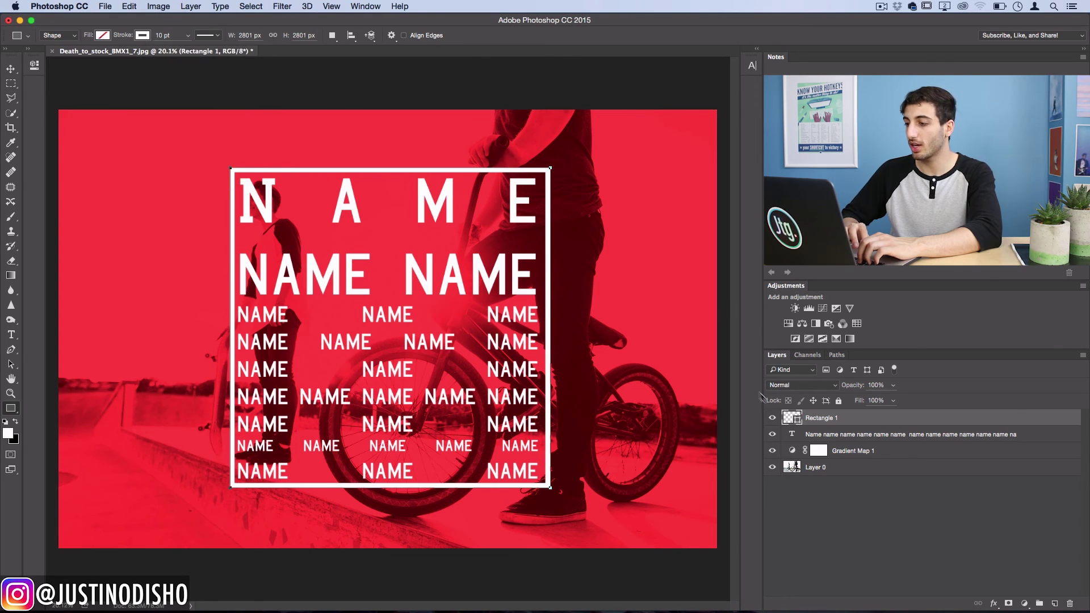
click(11, 69)
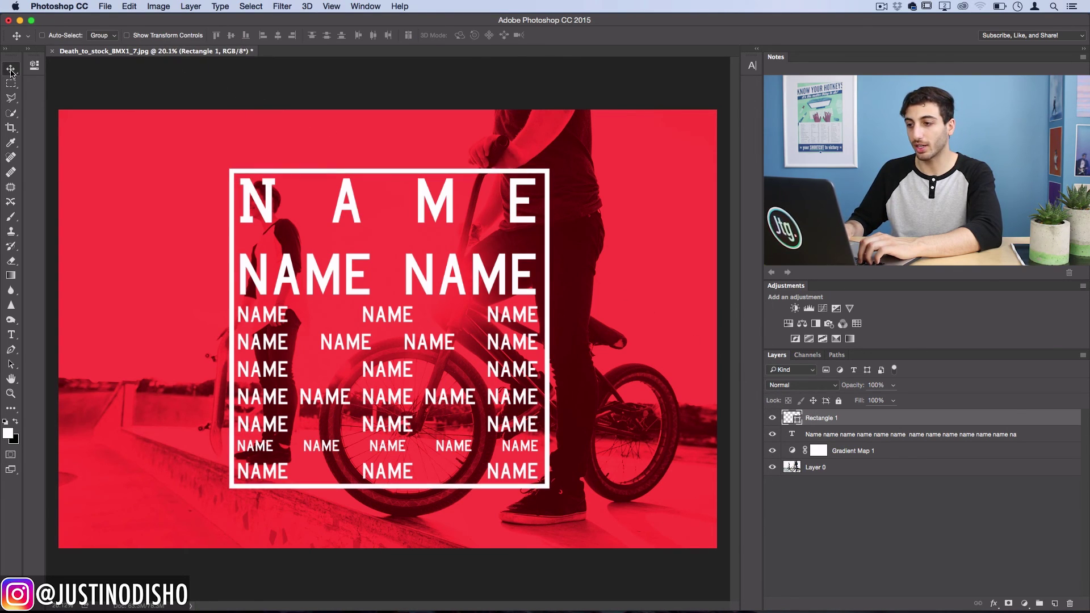